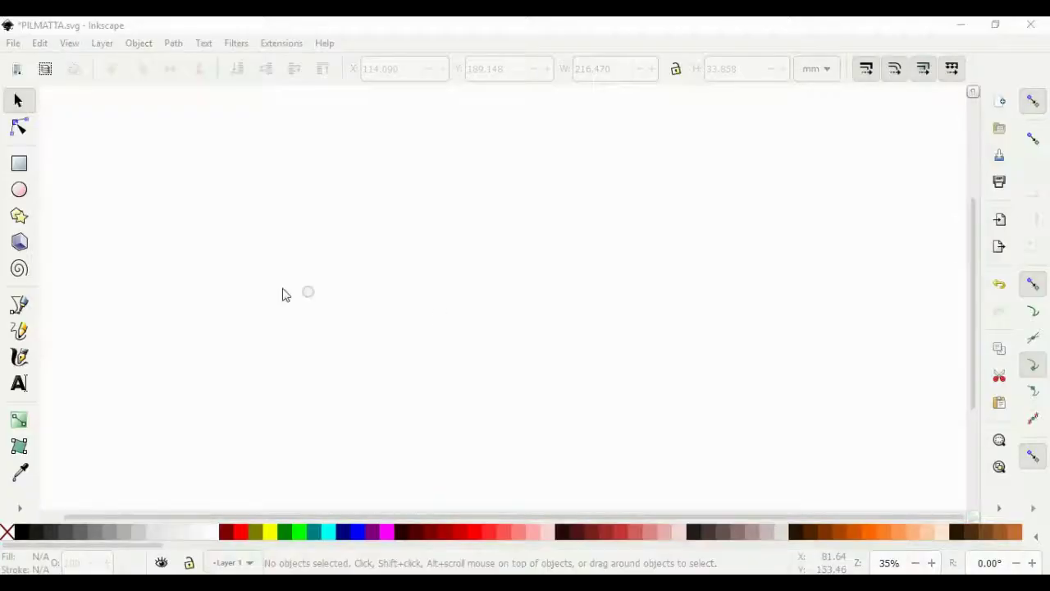
# - Add 'PILMATTA' as 144 pt black Franklin Gothic Medium text, moved to the lower middle of the page
pyautogui.click(20, 382)
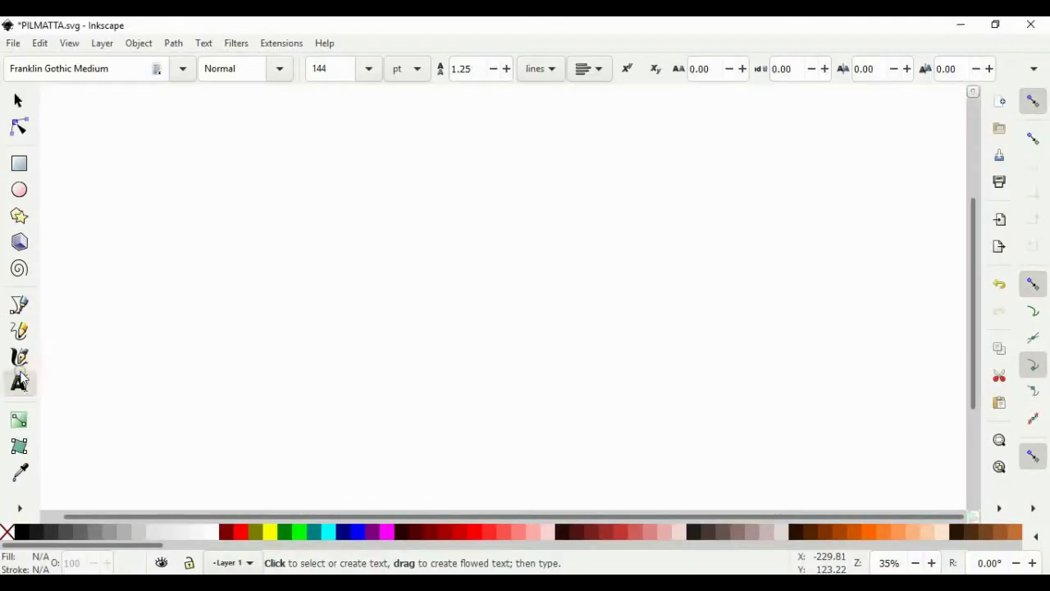
pyautogui.click(434, 354)
pyautogui.write('PIL')
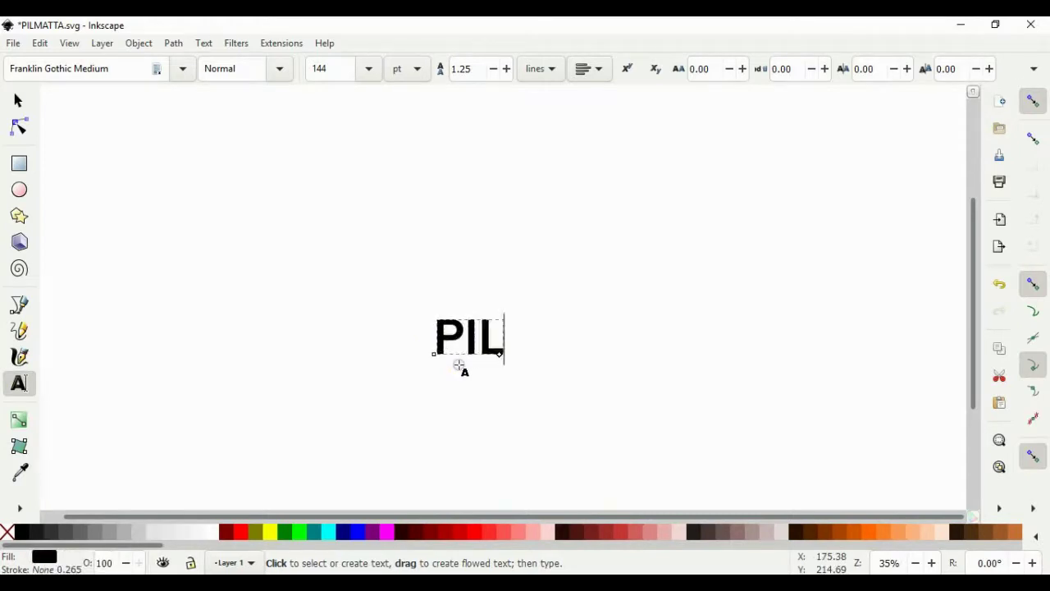
pyautogui.write('MATTA')
pyautogui.hotkey('ctrl', 'a')
pyautogui.click(18, 99)
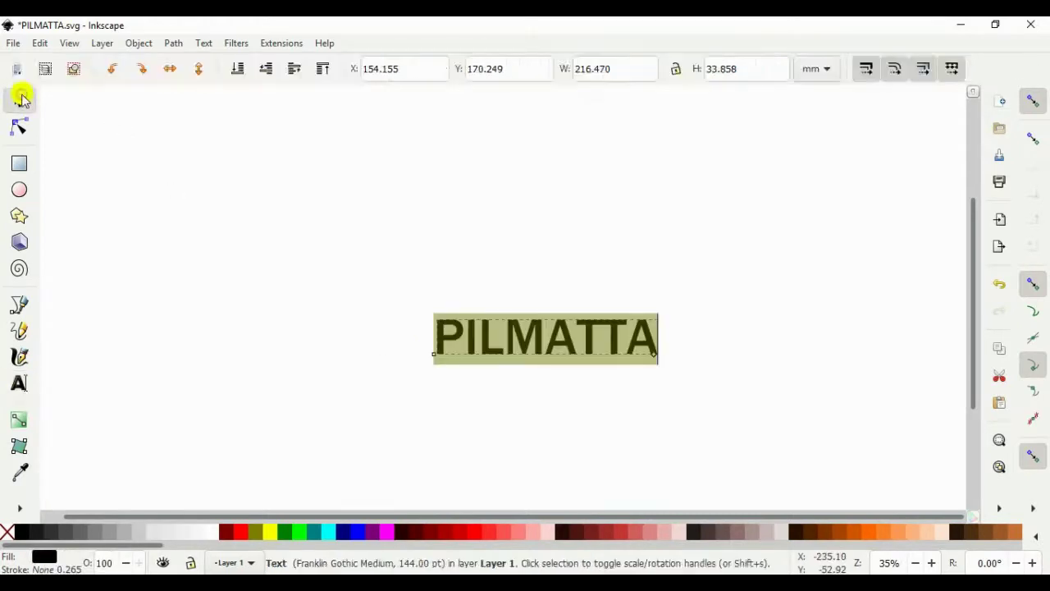
pyautogui.moveTo(530, 333); pyautogui.dragTo(476, 399)
# - Draw the first straight-line path: an outer triangle with an inner return line and short base stroke
pyautogui.click(599, 343)
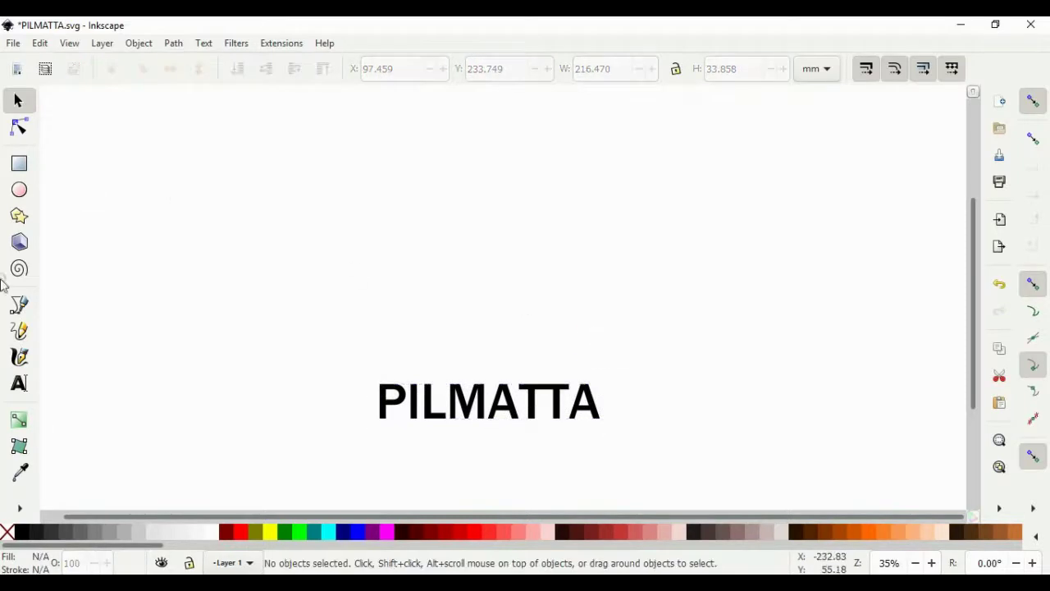
pyautogui.click(18, 304)
pyautogui.click(463, 208)
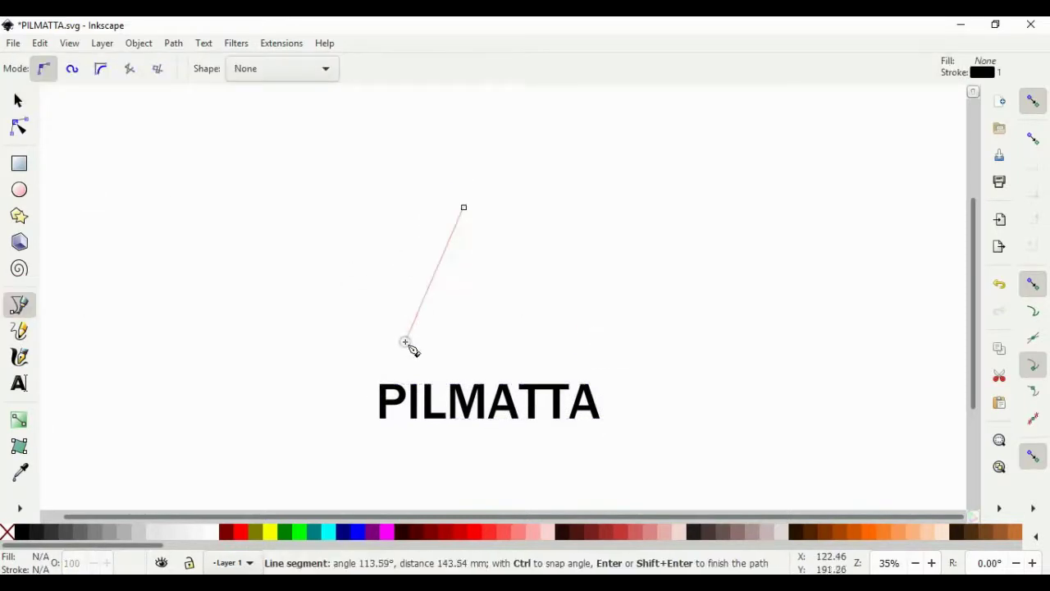
pyautogui.click(404, 349)
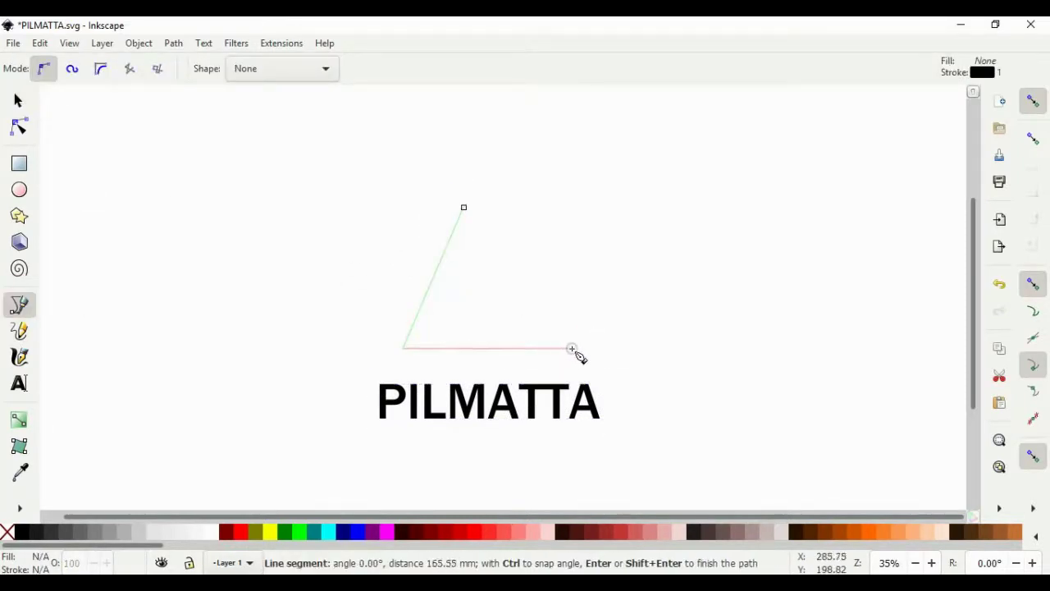
pyautogui.click(573, 348)
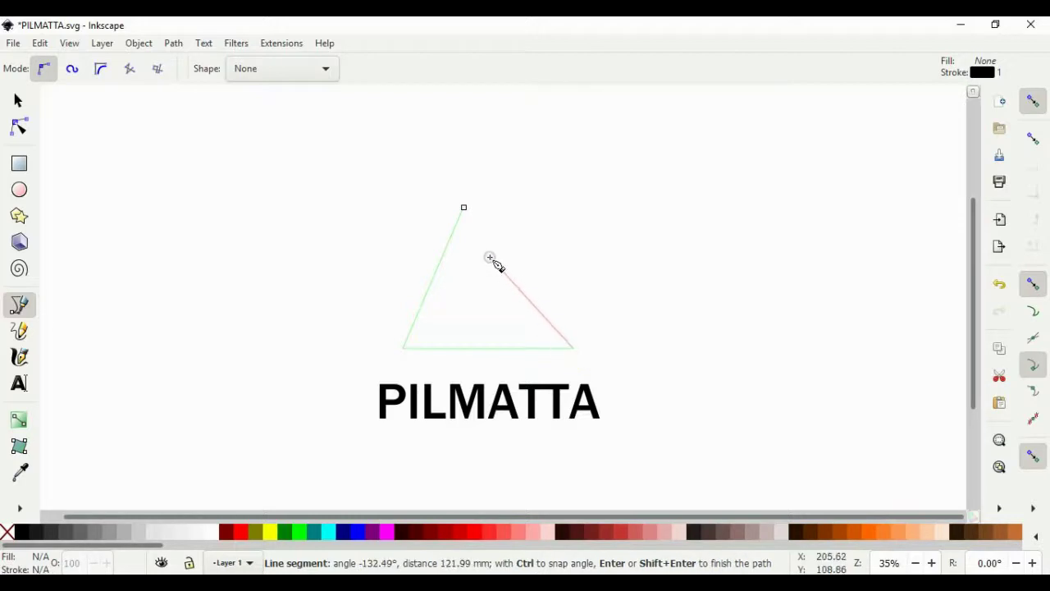
pyautogui.click(489, 258)
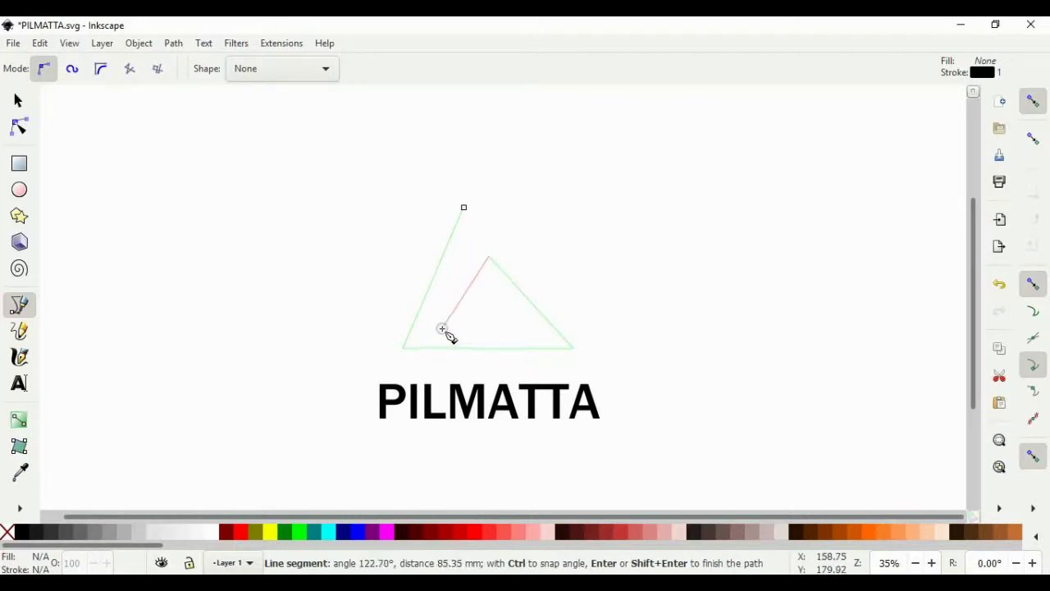
pyautogui.click(458, 323)
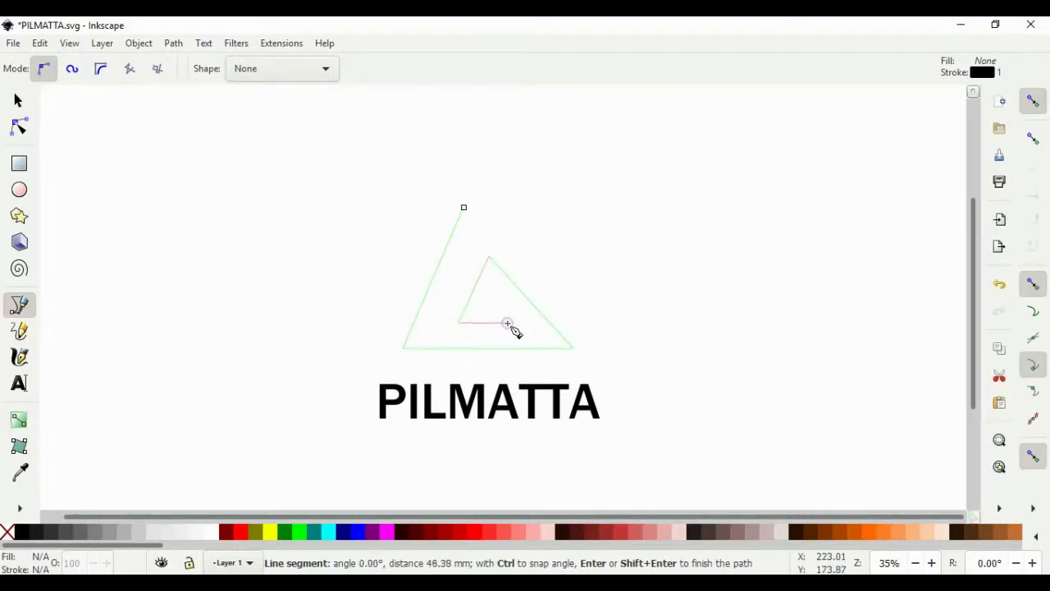
pyautogui.doubleClick(509, 323)
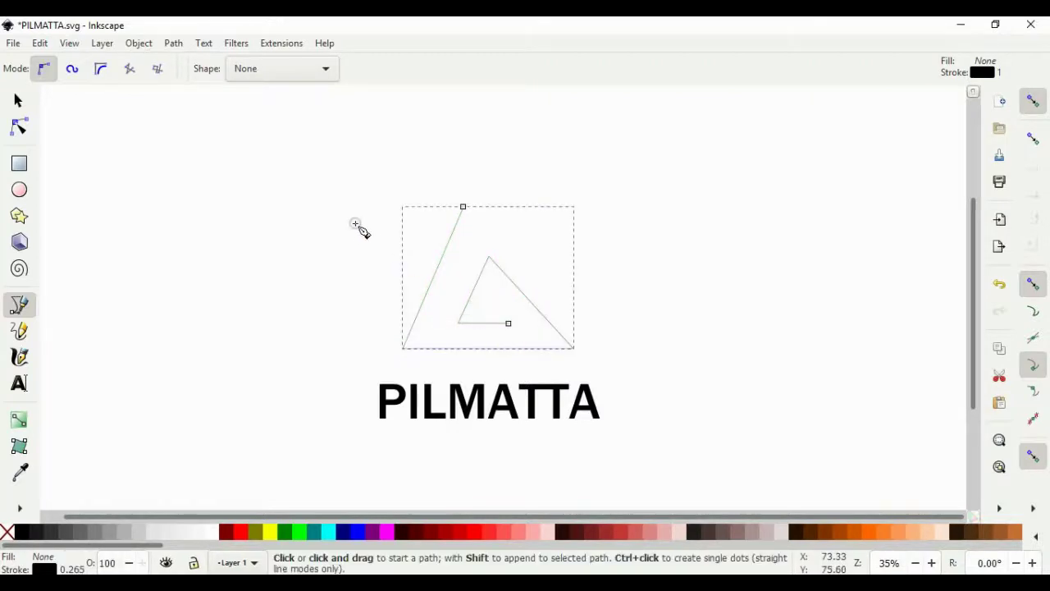
# - Draw a tall diagonal path with a left horizontal, and a top horizontal path ending in a slanted stroke
pyautogui.click(449, 244)
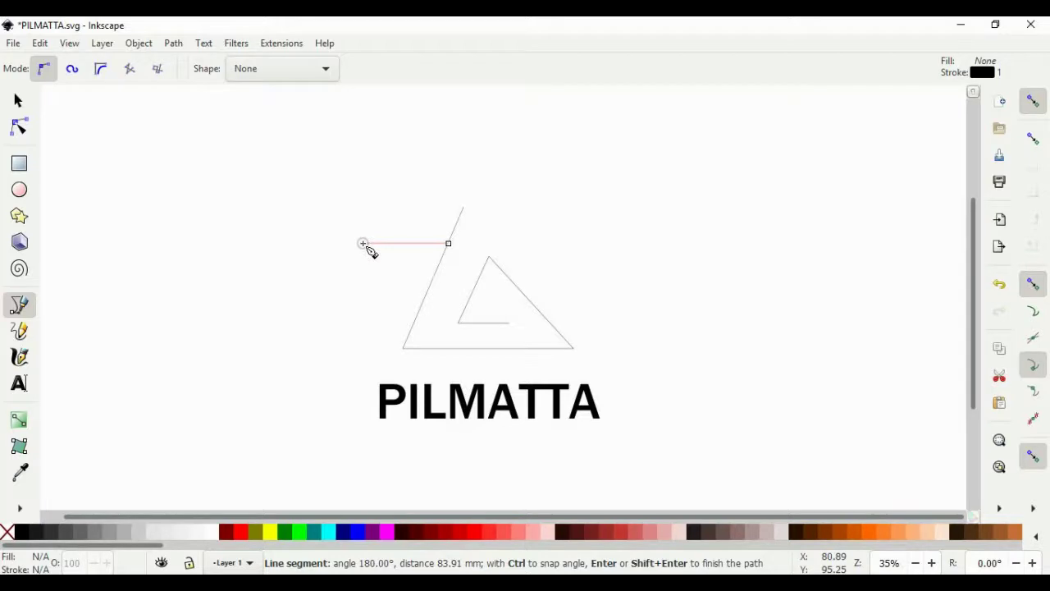
pyautogui.click(364, 244)
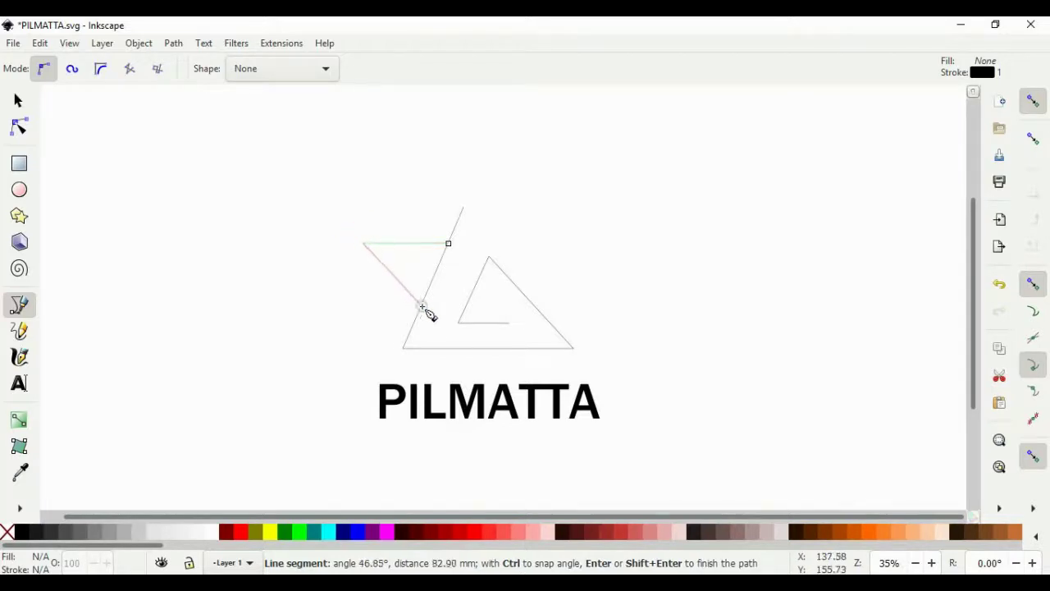
pyautogui.doubleClick(455, 348)
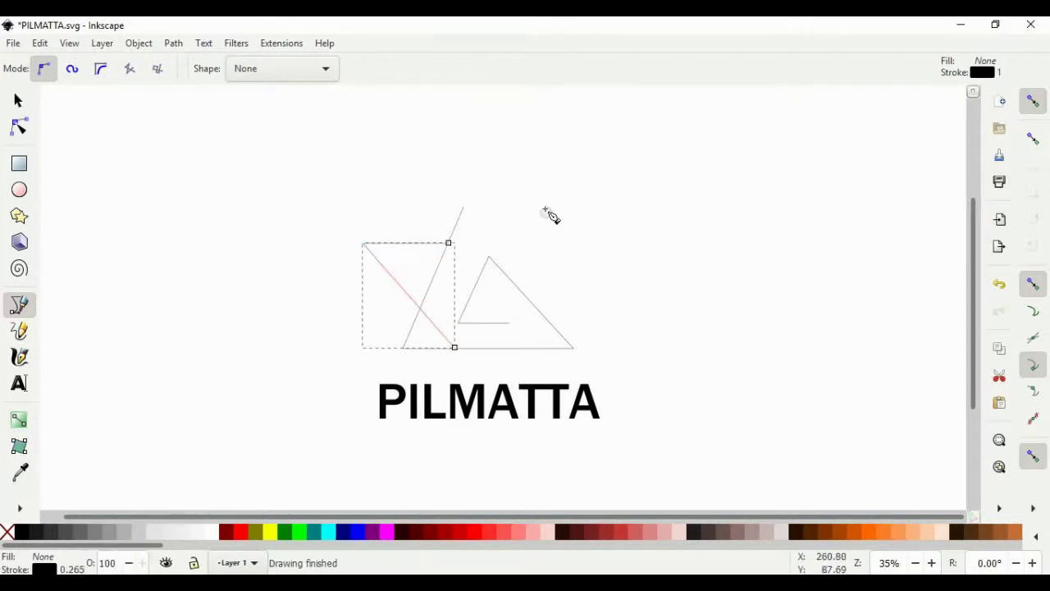
pyautogui.click(463, 207)
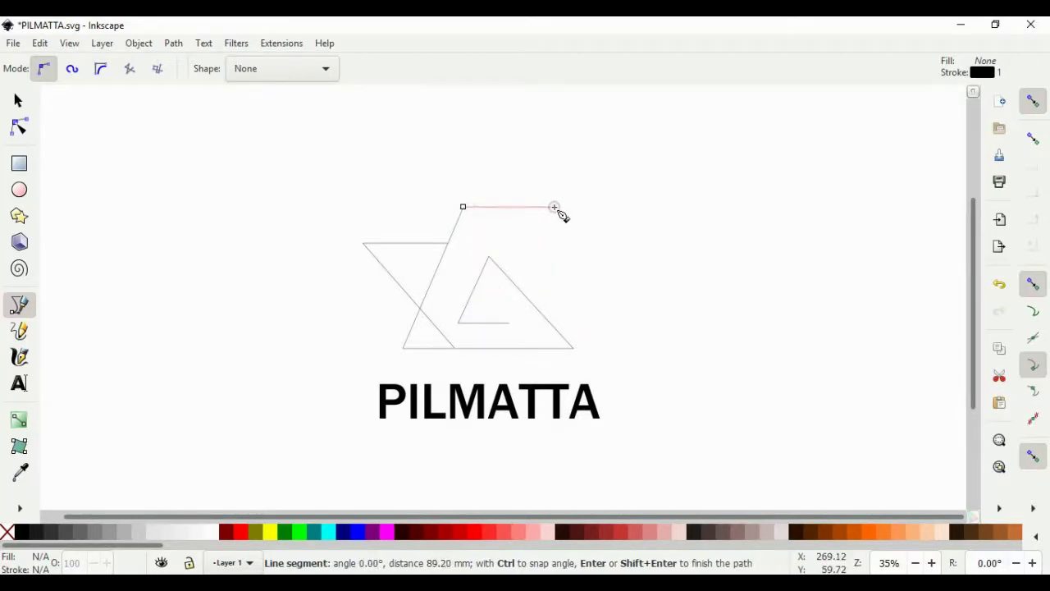
pyautogui.click(555, 207)
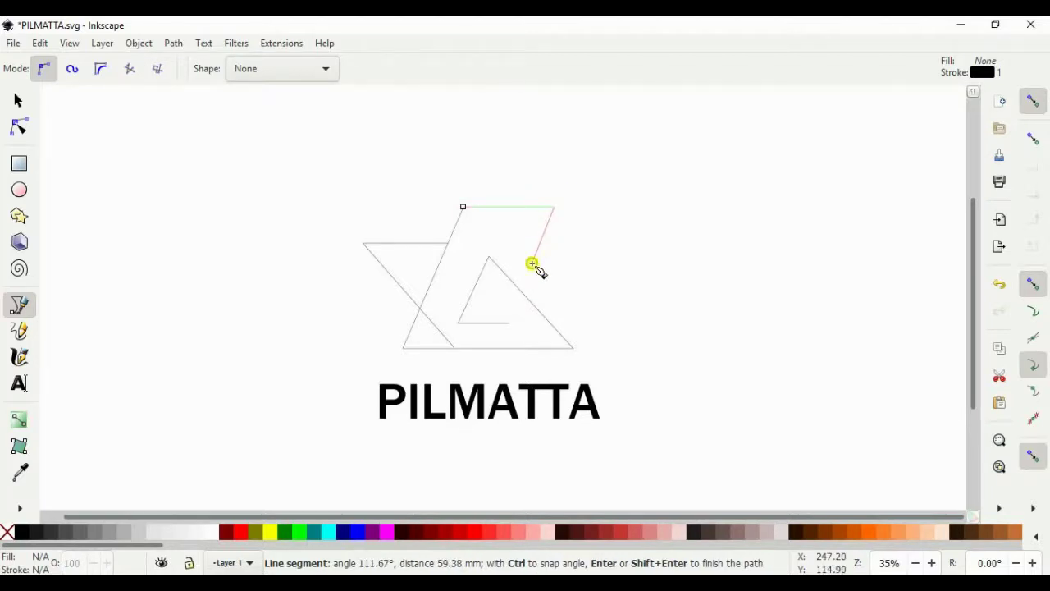
pyautogui.doubleClick(533, 264)
pyautogui.click(18, 101)
# - Give the three line-mark paths a blue 0000d0 stroke 15 mm wide
pyautogui.click(236, 177)
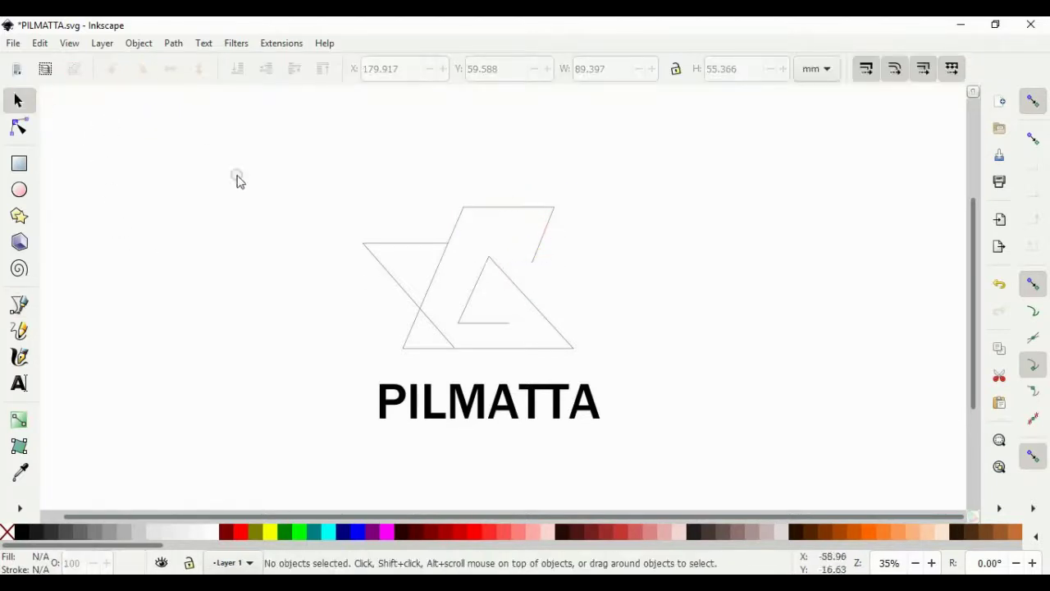
pyautogui.moveTo(284, 159); pyautogui.dragTo(617, 368)
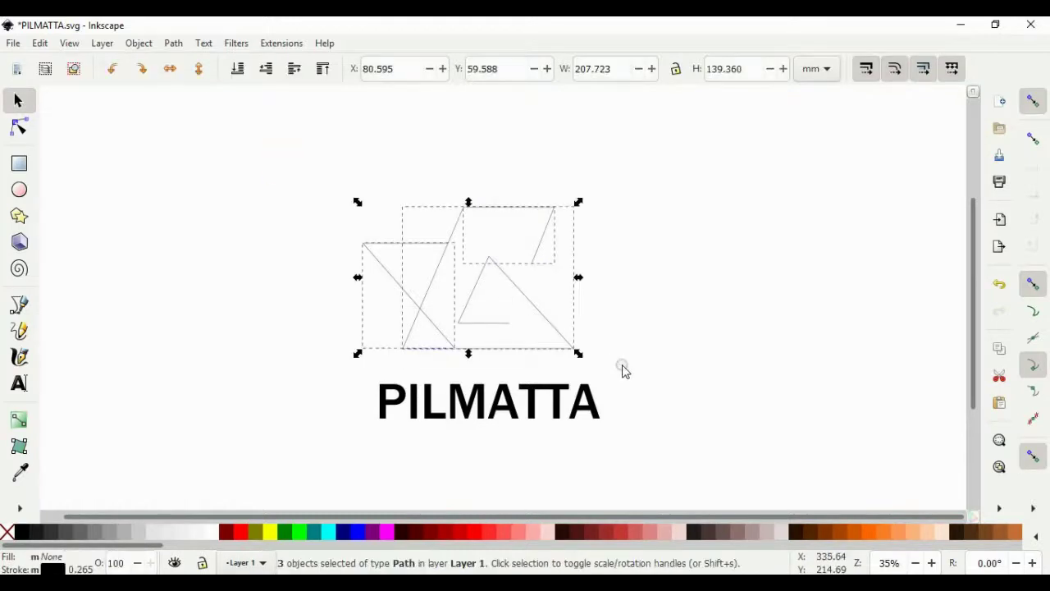
pyautogui.click(59, 566)
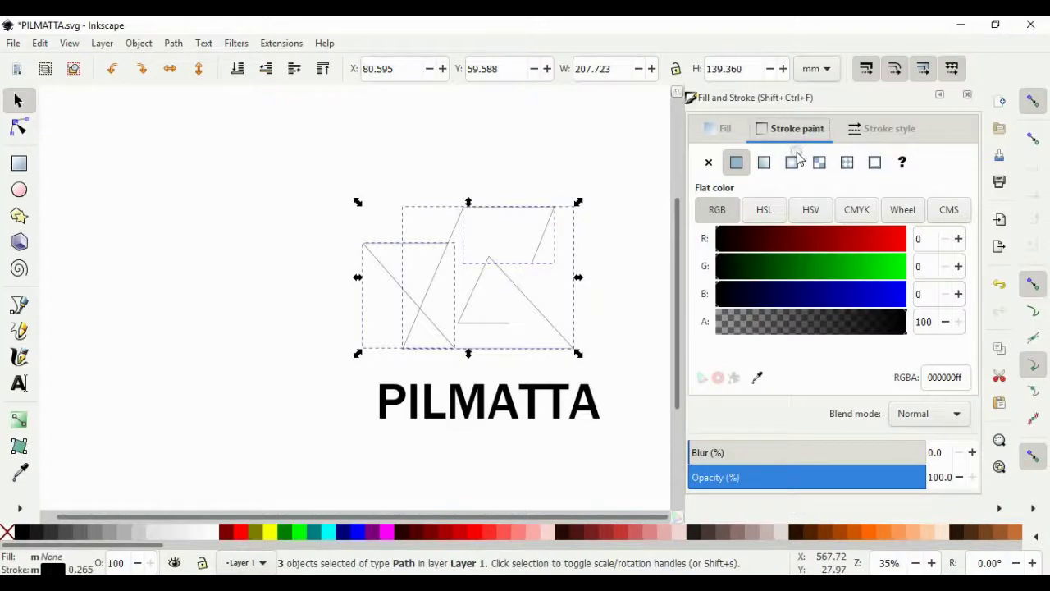
pyautogui.moveTo(849, 304); pyautogui.dragTo(871, 300)
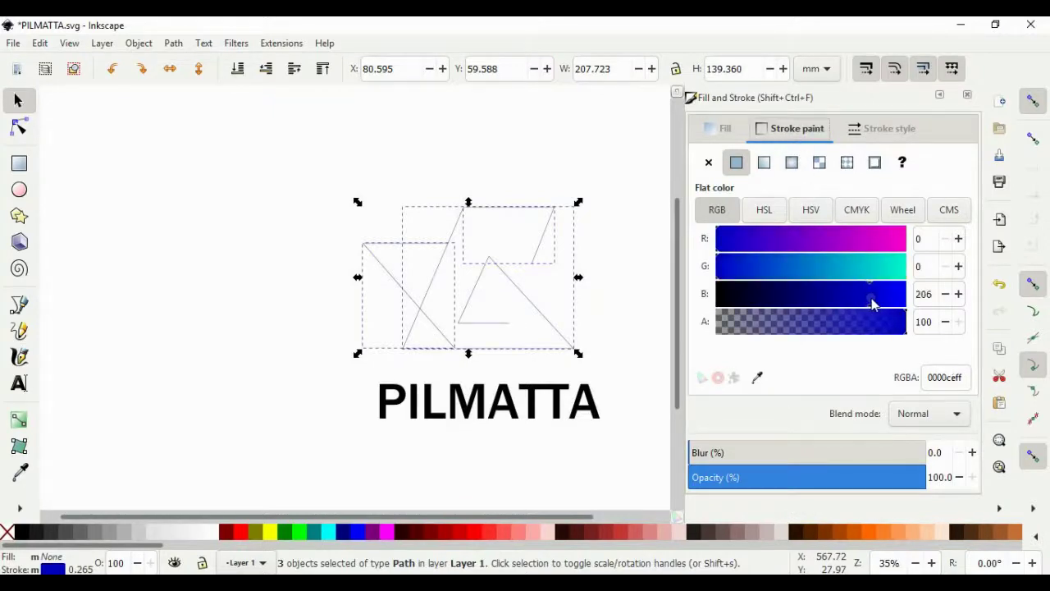
pyautogui.click(755, 266)
pyautogui.click(888, 131)
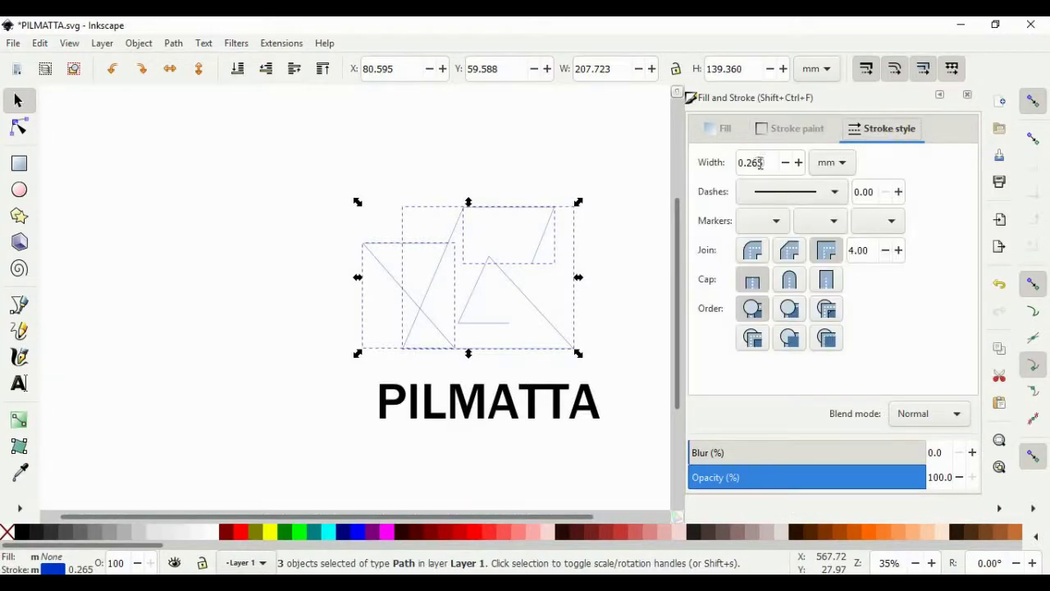
pyautogui.tripleClick(760, 163)
pyautogui.write('5')
pyautogui.press('Return')
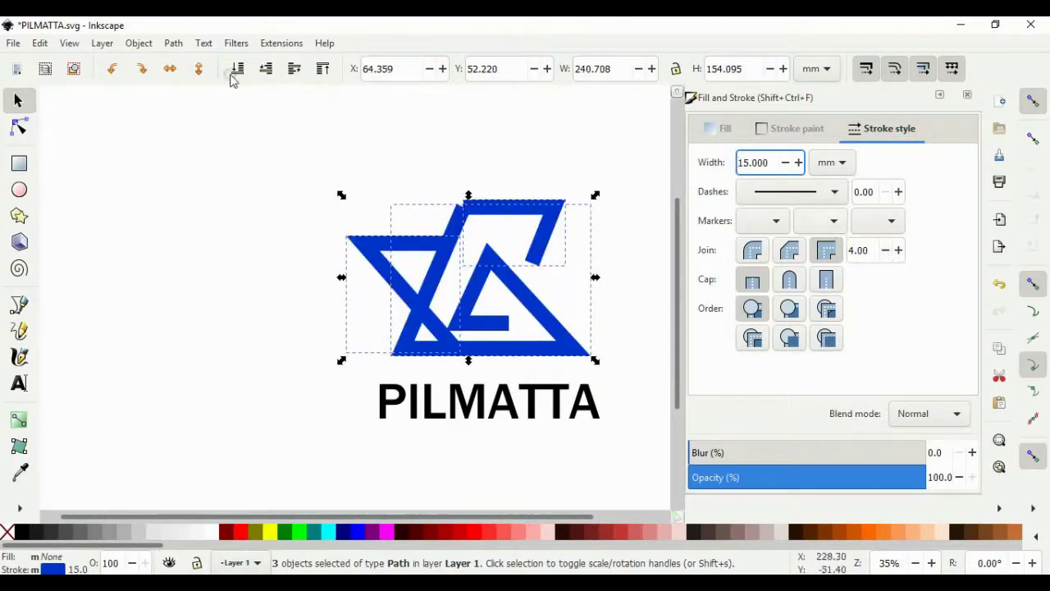
pyautogui.click(134, 115)
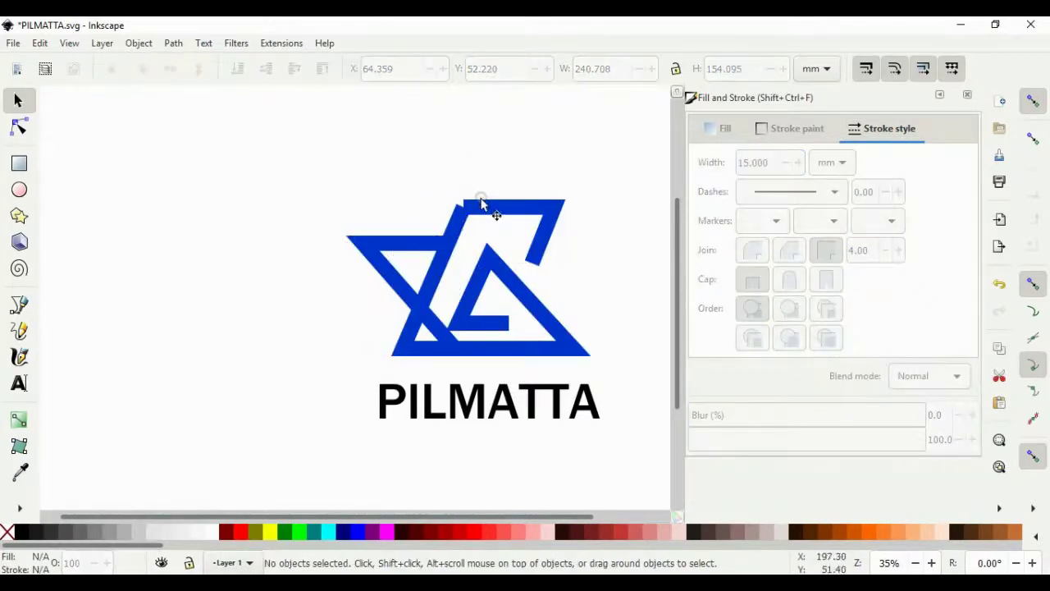
# - Nudge the top zig-zag piece several steps left and down with the arrow keys
pyautogui.click(507, 212)
pyautogui.moveTo(512, 212); pyautogui.dragTo(511, 213)
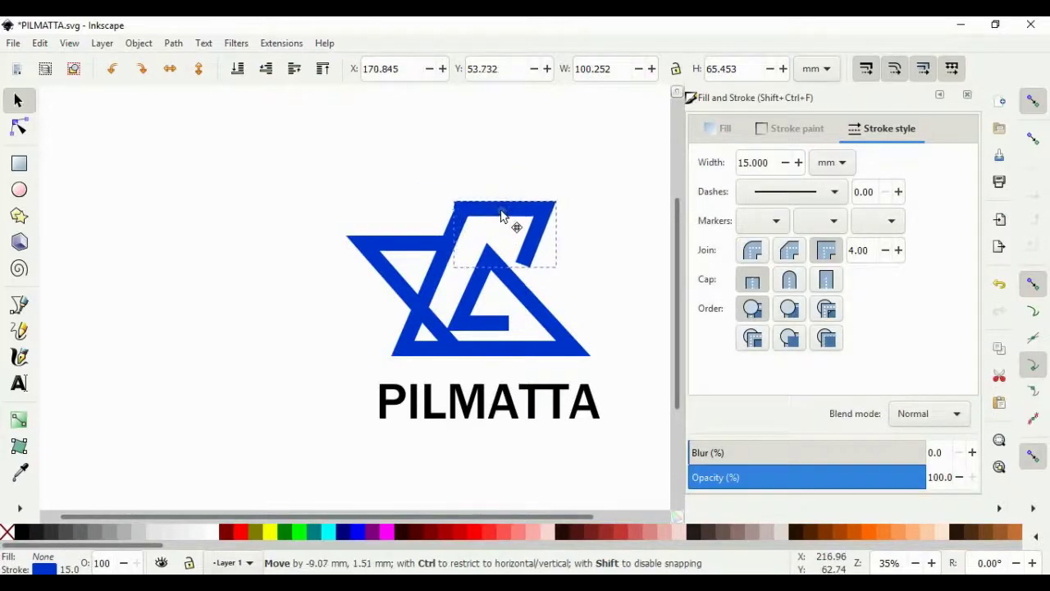
pyautogui.press('Down')
pyautogui.press('Down')
pyautogui.press('Left')
pyautogui.press('Left')
pyautogui.press('Left')
pyautogui.press('Left')
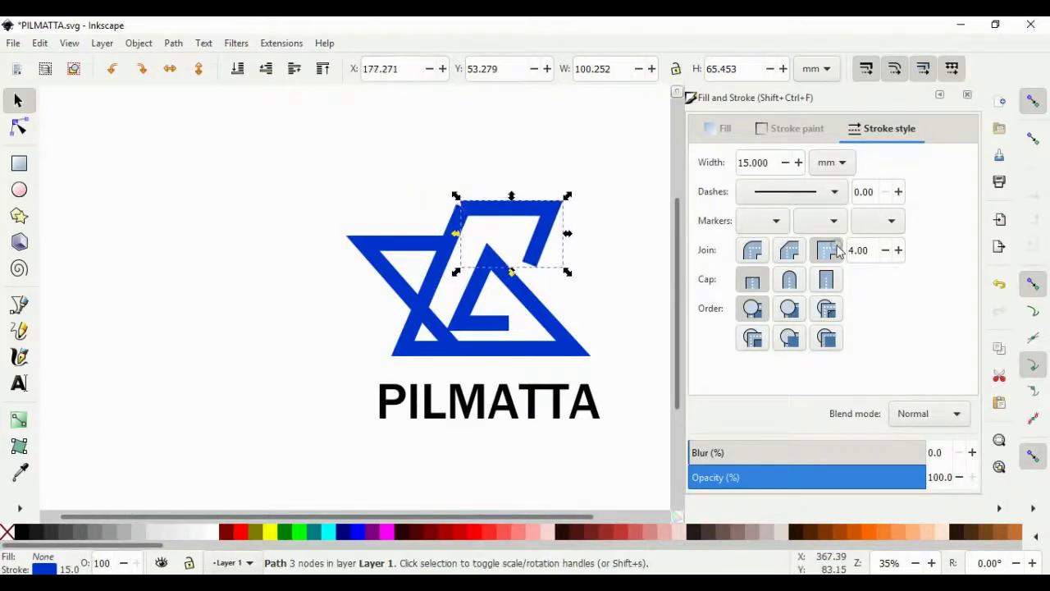
pyautogui.press('Left')
pyautogui.press('Left')
pyautogui.press('Left')
pyautogui.press('Left')
pyautogui.press('Down')
pyautogui.press('Down')
pyautogui.press('Down')
pyautogui.press('Left')
pyautogui.press('Down')
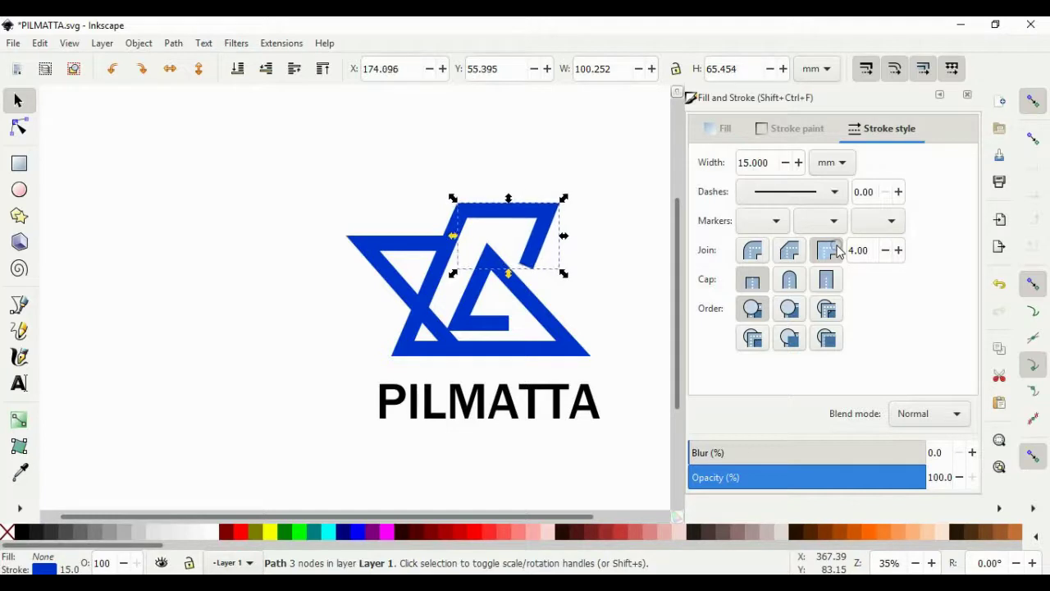
pyautogui.press('Left')
# - Pull the top piece's corner node up and move the G shape's lower-left node about 6 mm right
pyautogui.click(598, 284)
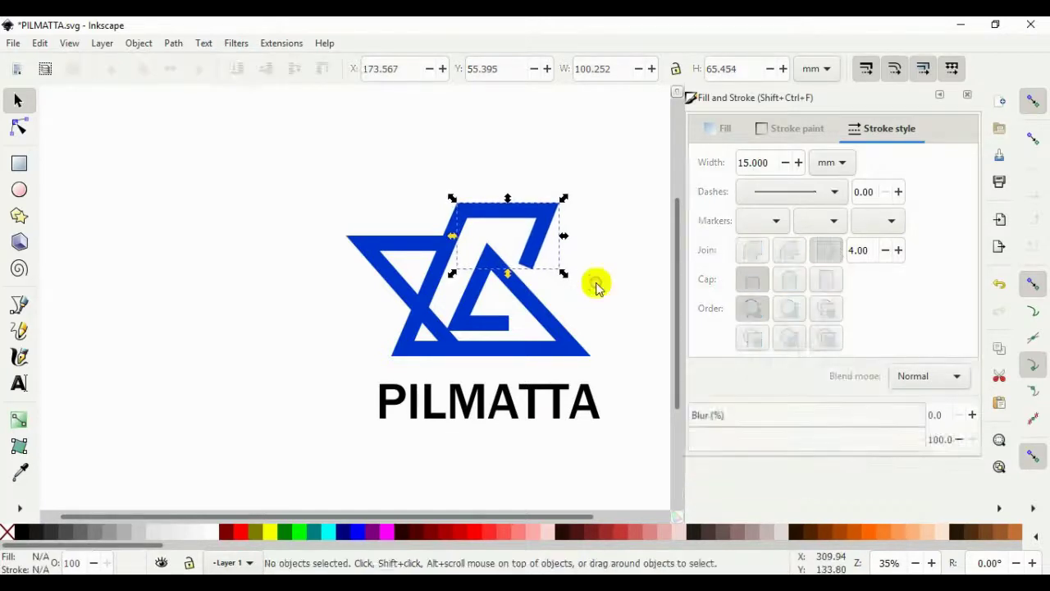
pyautogui.doubleClick(528, 267)
pyautogui.moveTo(525, 269); pyautogui.dragTo(525, 255)
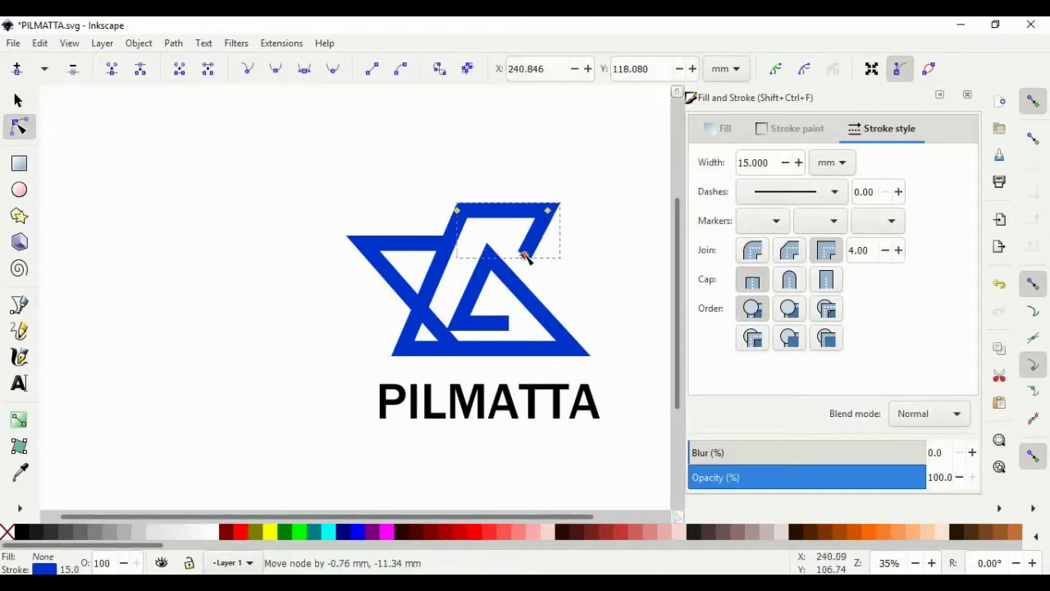
pyautogui.click(491, 322)
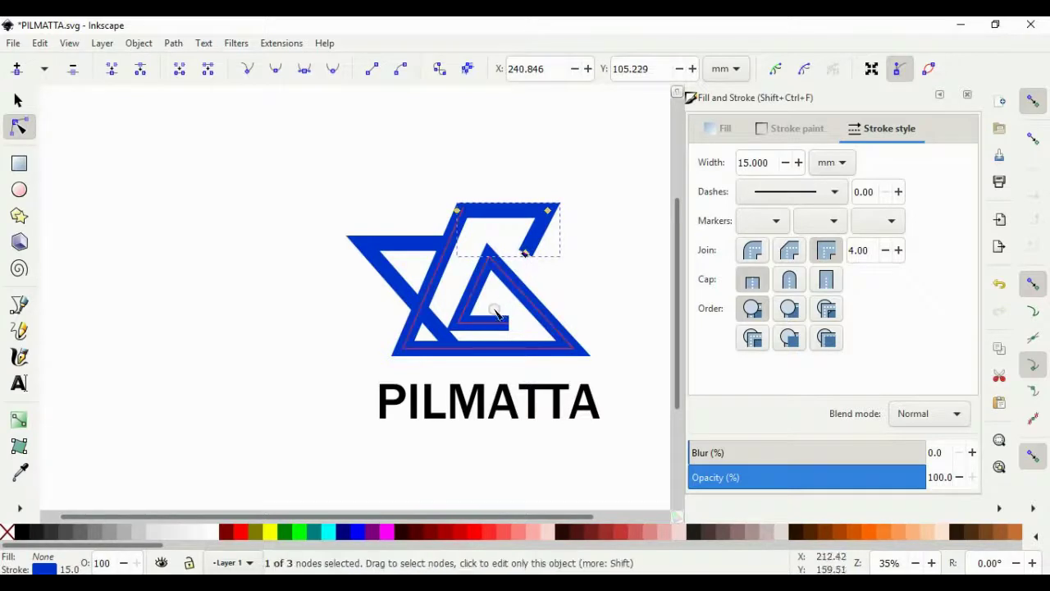
pyautogui.moveTo(460, 326); pyautogui.dragTo(469, 326)
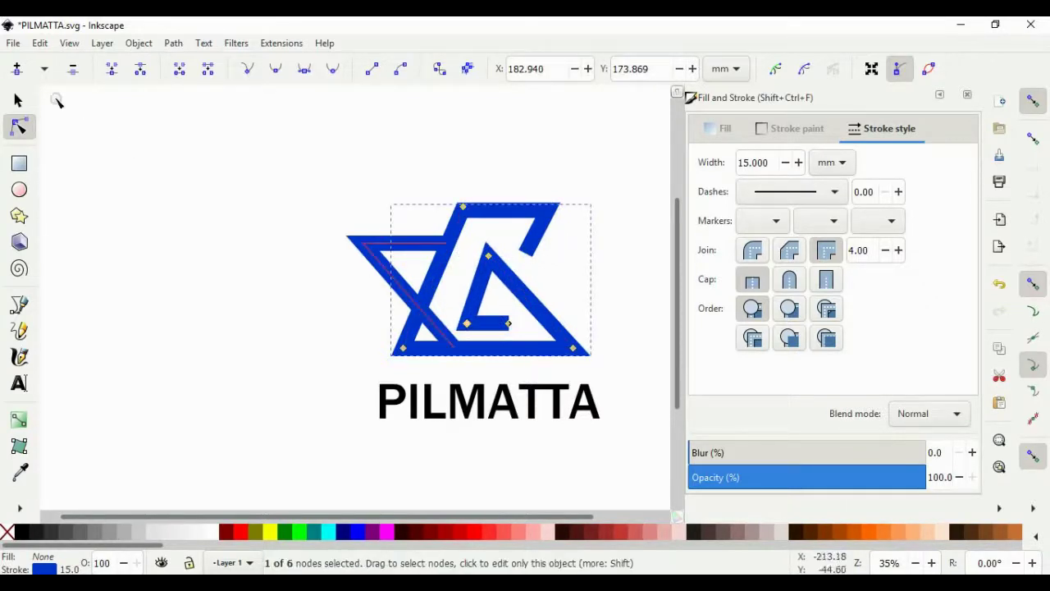
# - Select all three logo pieces and convert them to paths
pyautogui.click(18, 99)
pyautogui.click(150, 181)
pyautogui.click(600, 367)
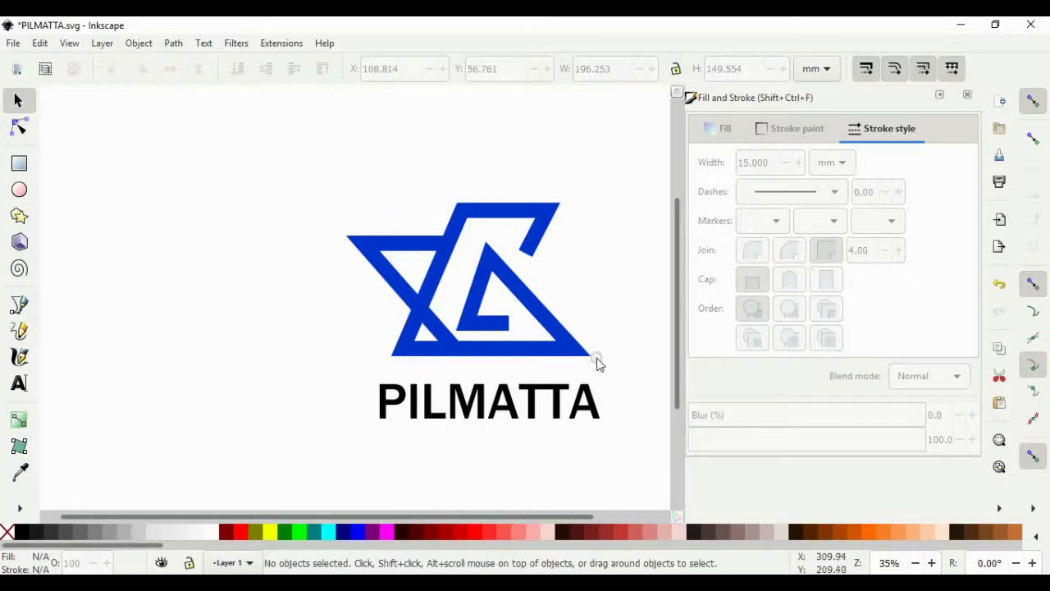
pyautogui.moveTo(284, 134); pyautogui.dragTo(654, 392)
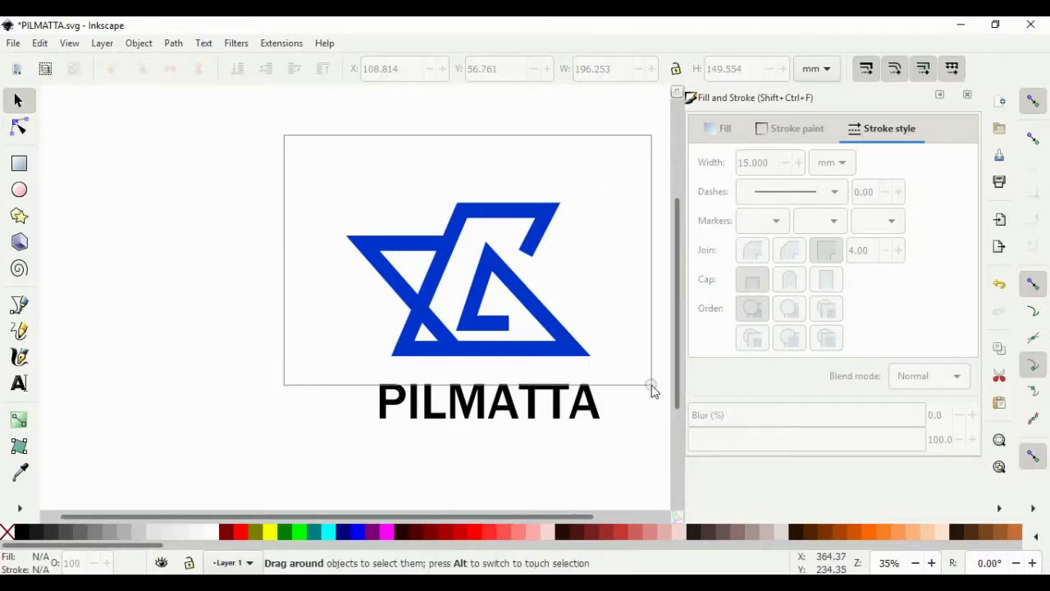
pyautogui.click(968, 96)
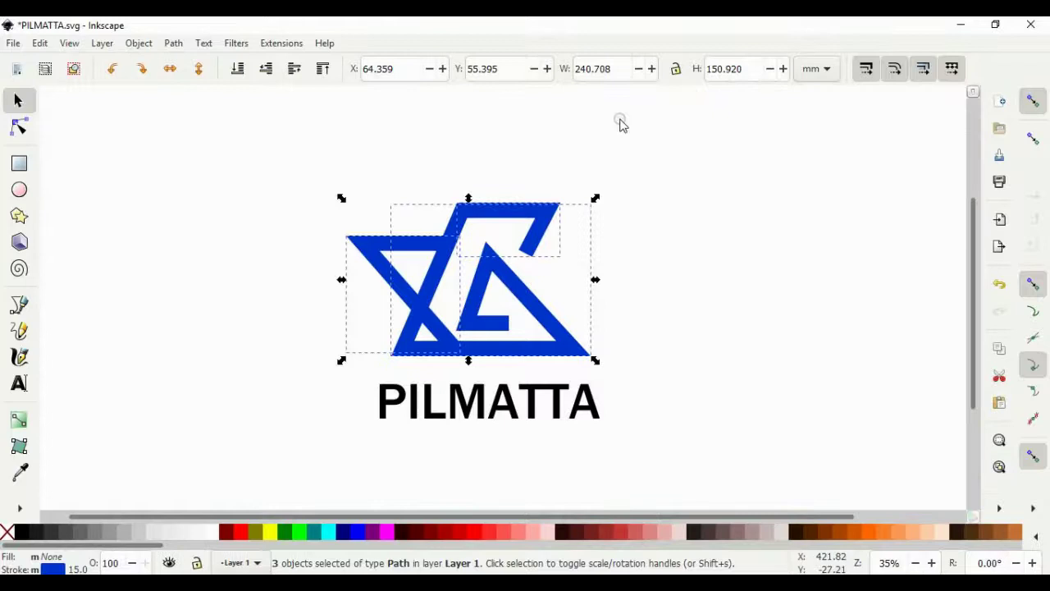
pyautogui.click(167, 45)
pyautogui.click(178, 62)
# - Convert the logo strokes to filled shapes and fill them light cyan
pyautogui.click(170, 45)
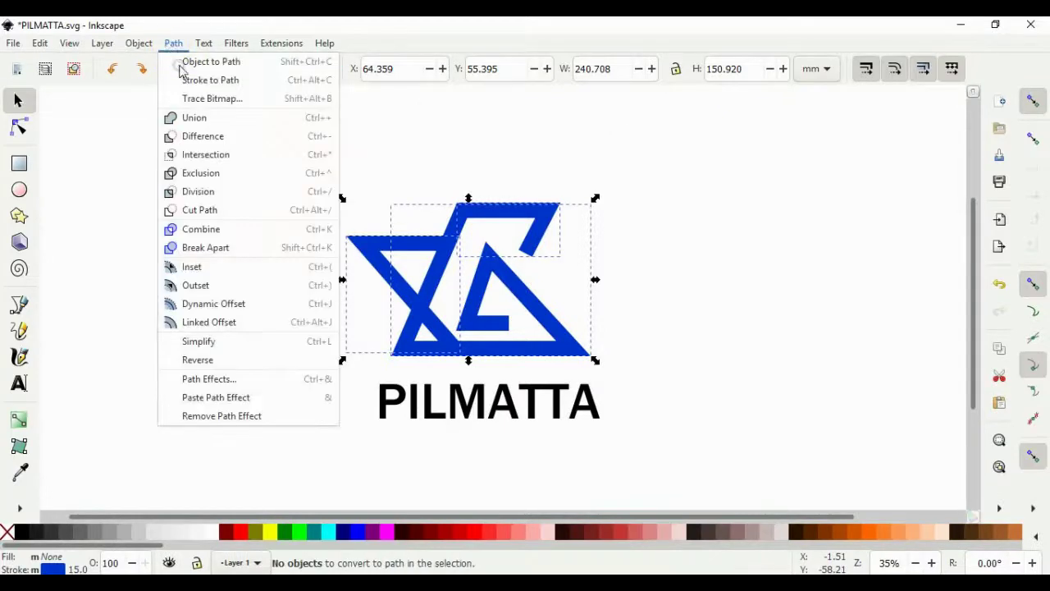
pyautogui.click(188, 82)
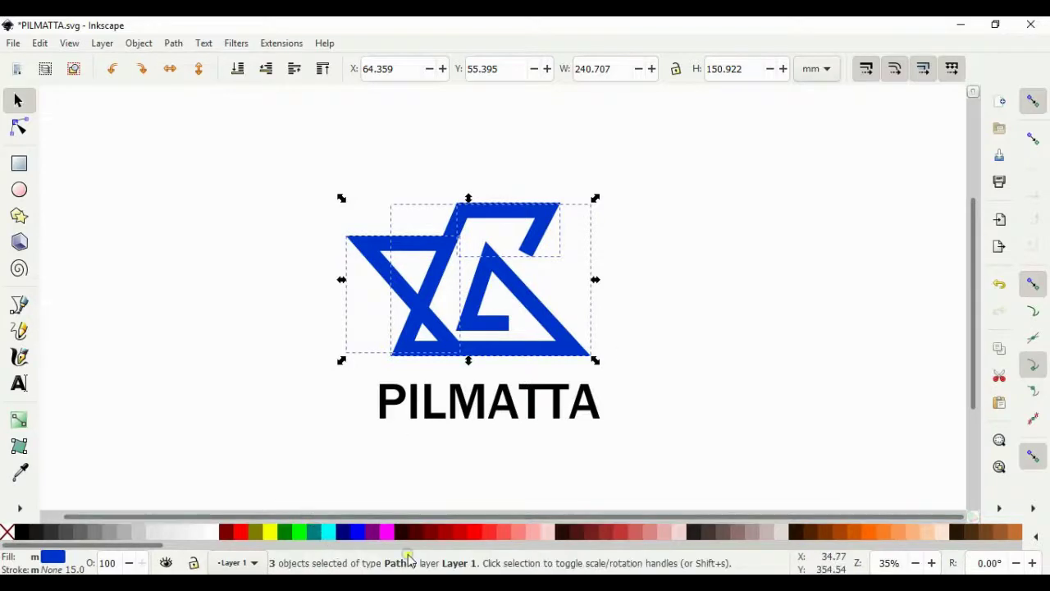
pyautogui.moveTo(382, 547); pyautogui.dragTo(583, 546)
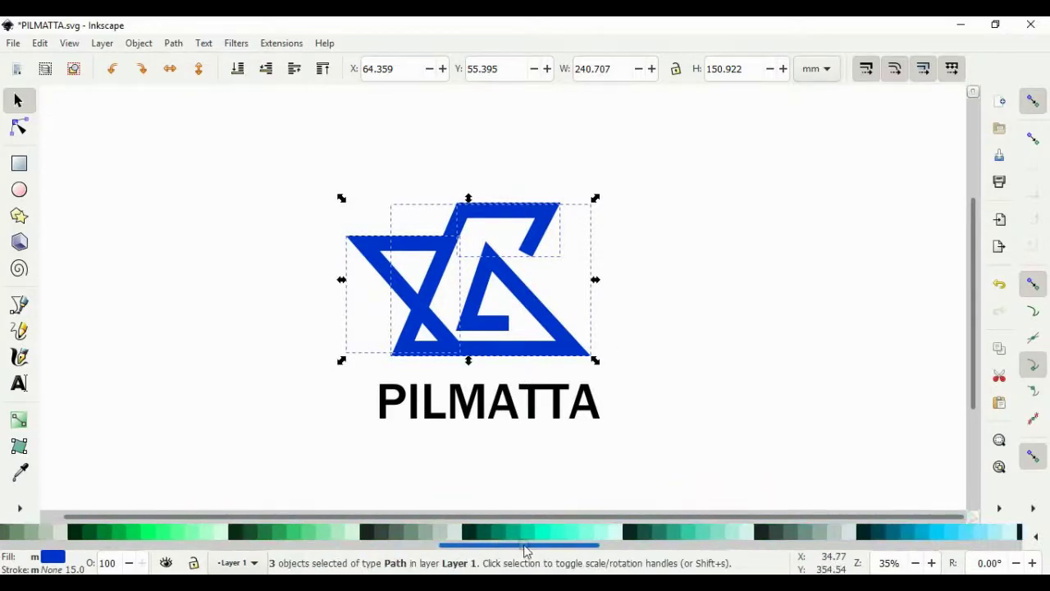
pyautogui.click(606, 533)
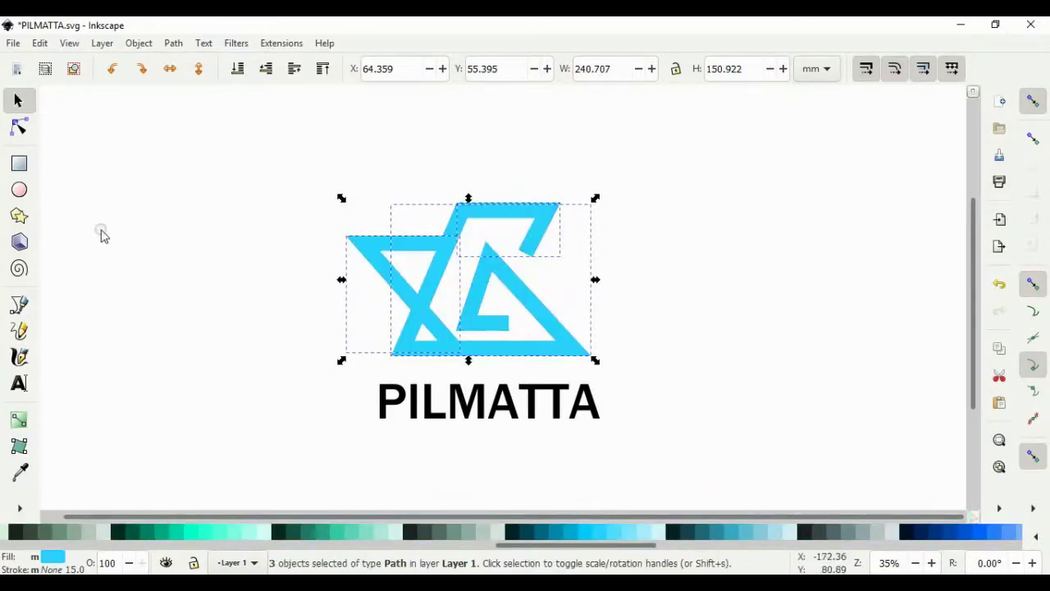
# - Try a blue gradient across the mark, then undo it back to flat cyan
pyautogui.click(20, 419)
pyautogui.moveTo(471, 209)
pyautogui.mouseDown()
pyautogui.moveTo(529, 326)
pyautogui.moveTo(556, 340)
pyautogui.mouseUp()
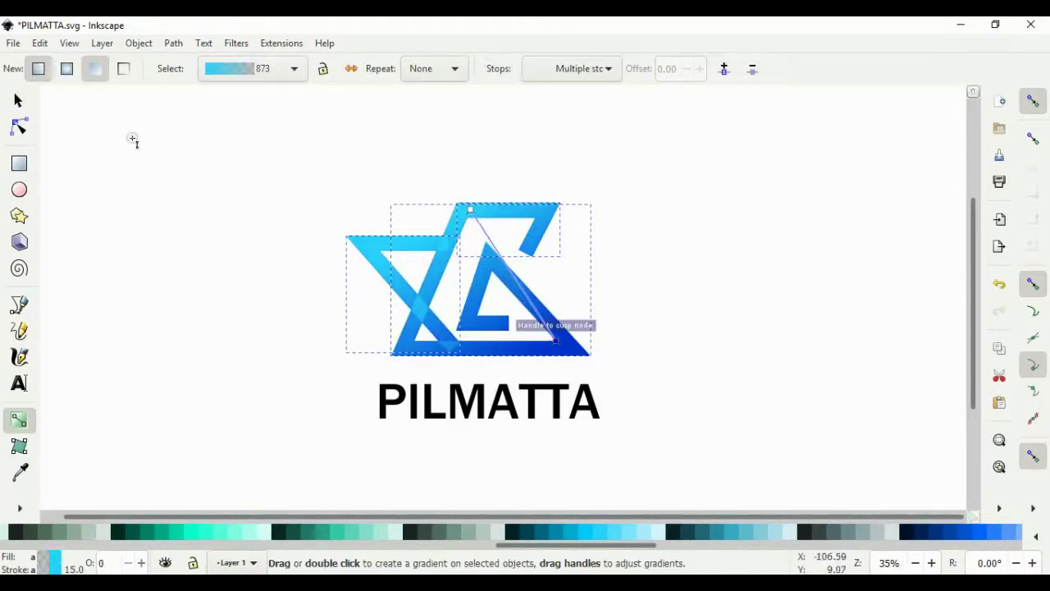
pyautogui.click(20, 100)
pyautogui.hotkey('ctrl', 'z')
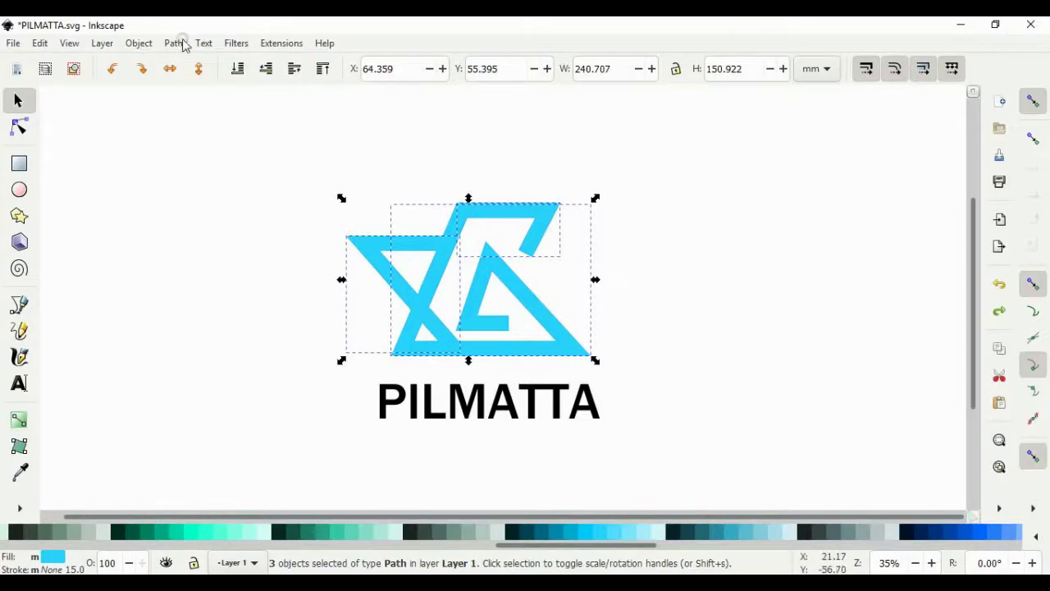
pyautogui.click(174, 43)
# - Union the three pieces into one shape, keeping its fill cyan #00CCFF
pyautogui.click(195, 116)
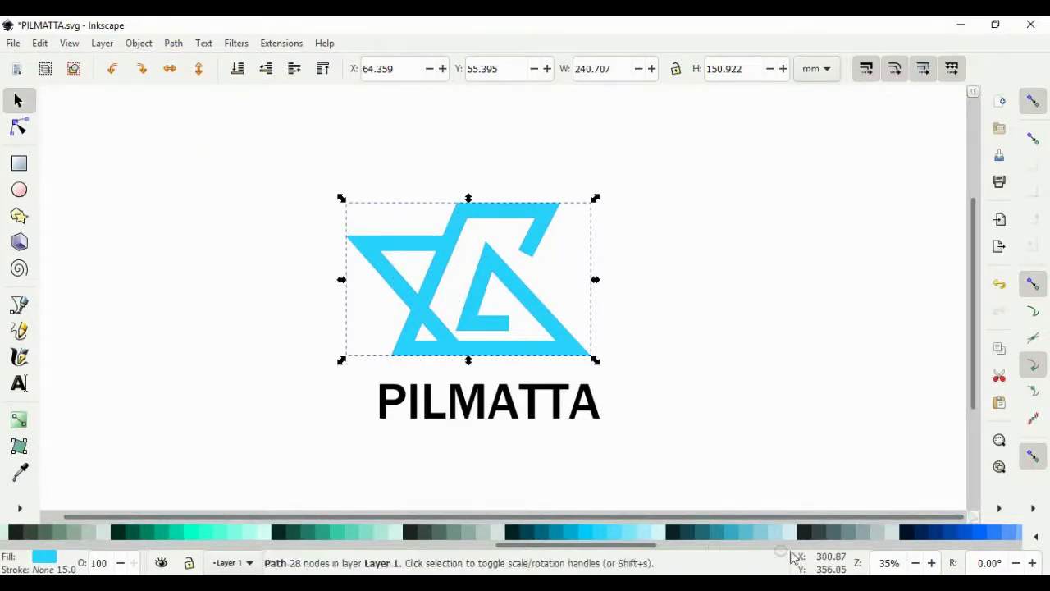
pyautogui.click(972, 535)
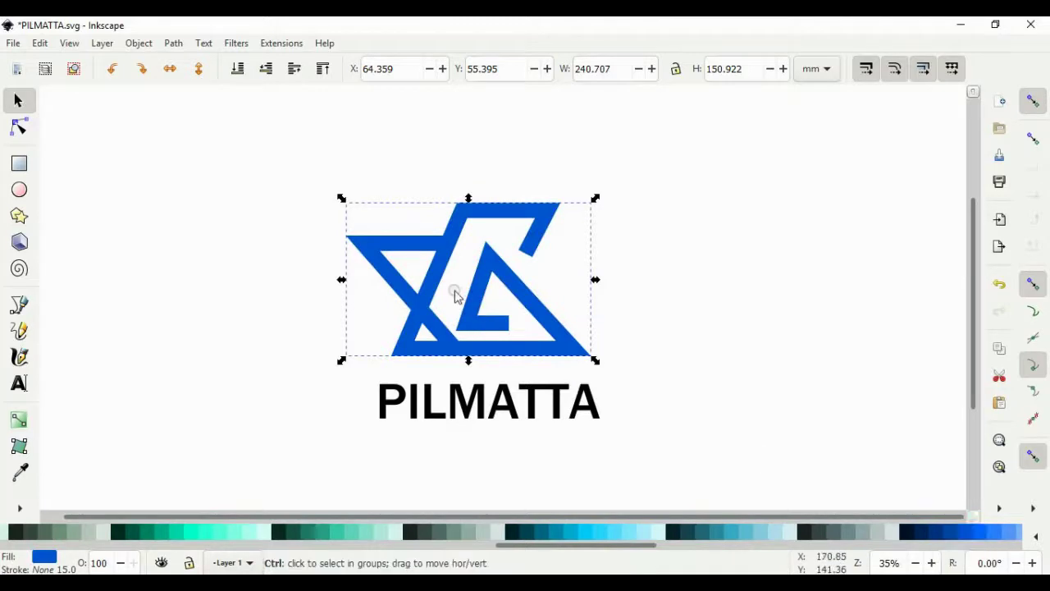
pyautogui.click(592, 536)
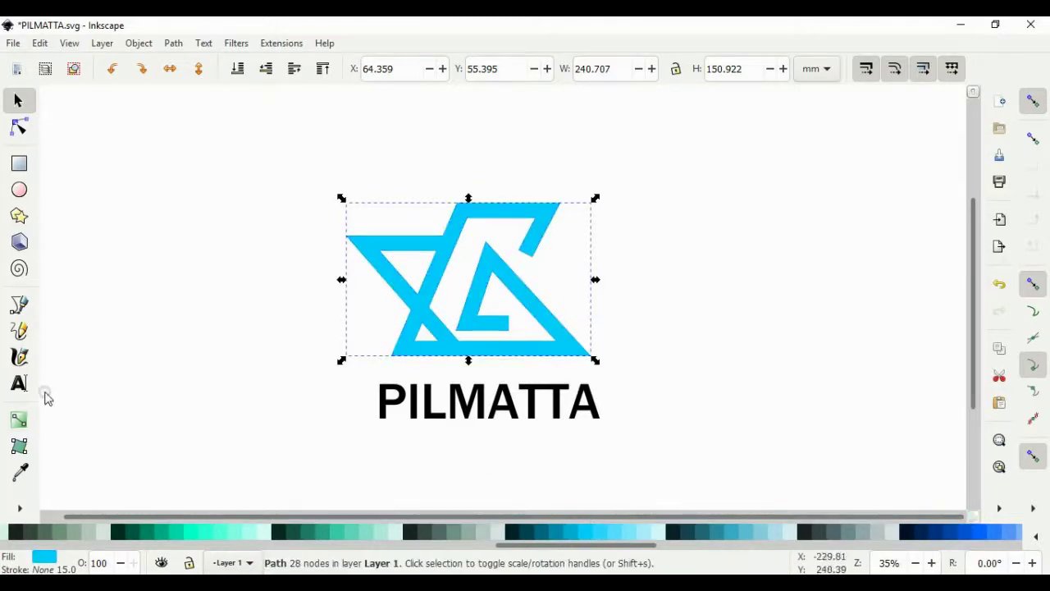
# - Apply a cyan-to-deep-blue gradient across the mark toward the lower right, then select the whole mark
pyautogui.click(19, 421)
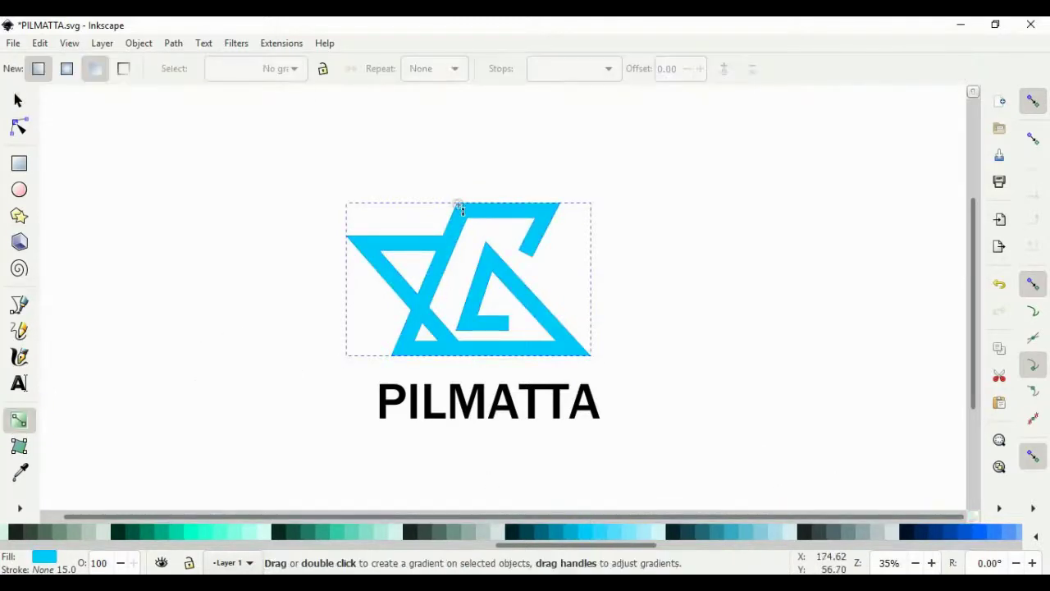
pyautogui.moveTo(462, 210); pyautogui.dragTo(534, 343)
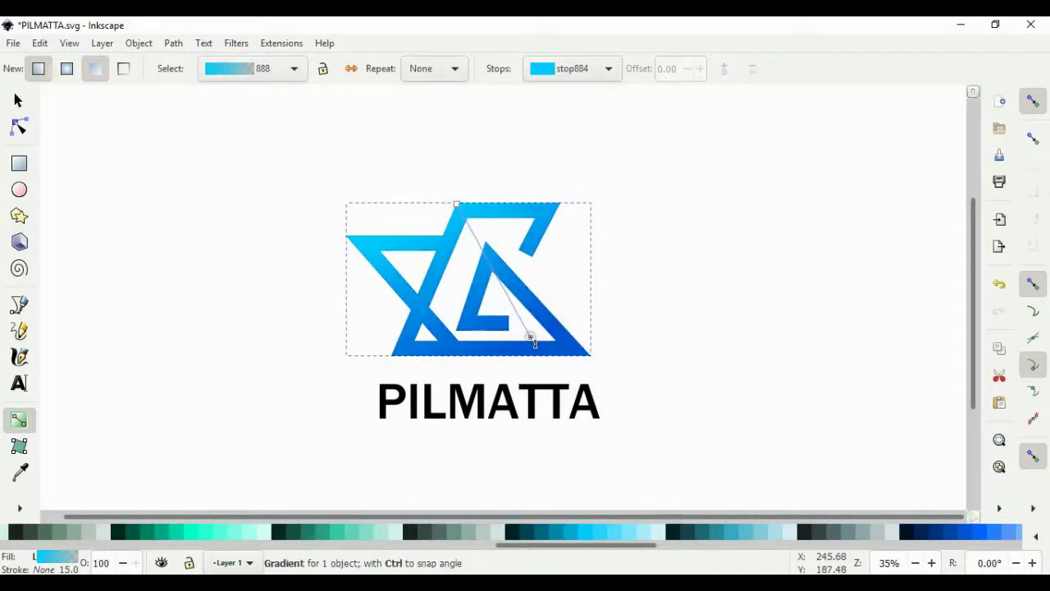
pyautogui.click(19, 99)
pyautogui.click(197, 134)
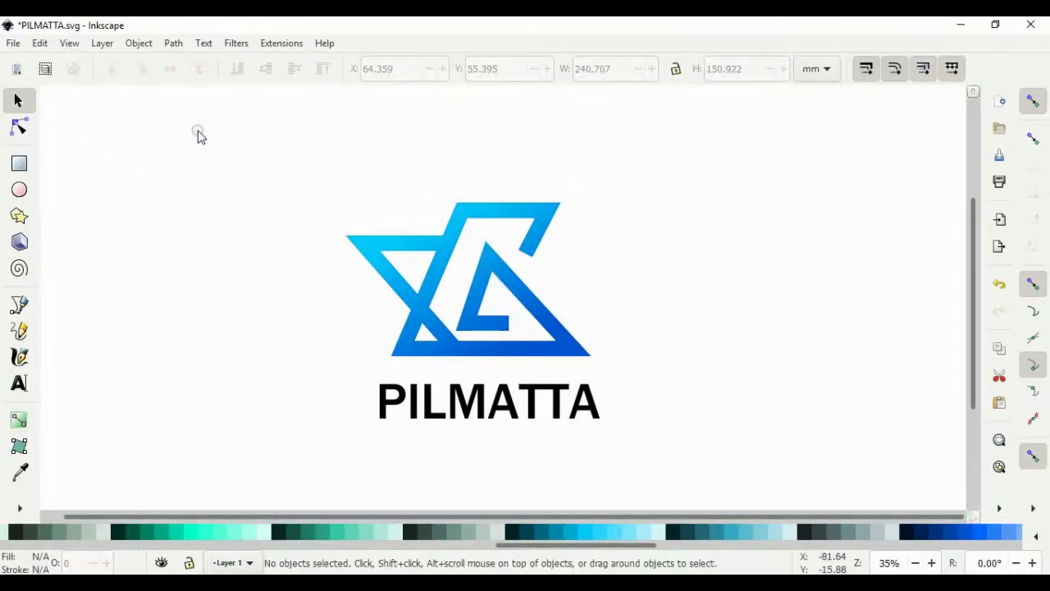
pyautogui.moveTo(196, 96)
pyautogui.mouseDown()
pyautogui.moveTo(505, 307)
pyautogui.moveTo(661, 380)
pyautogui.moveTo(551, 337)
pyautogui.mouseUp()
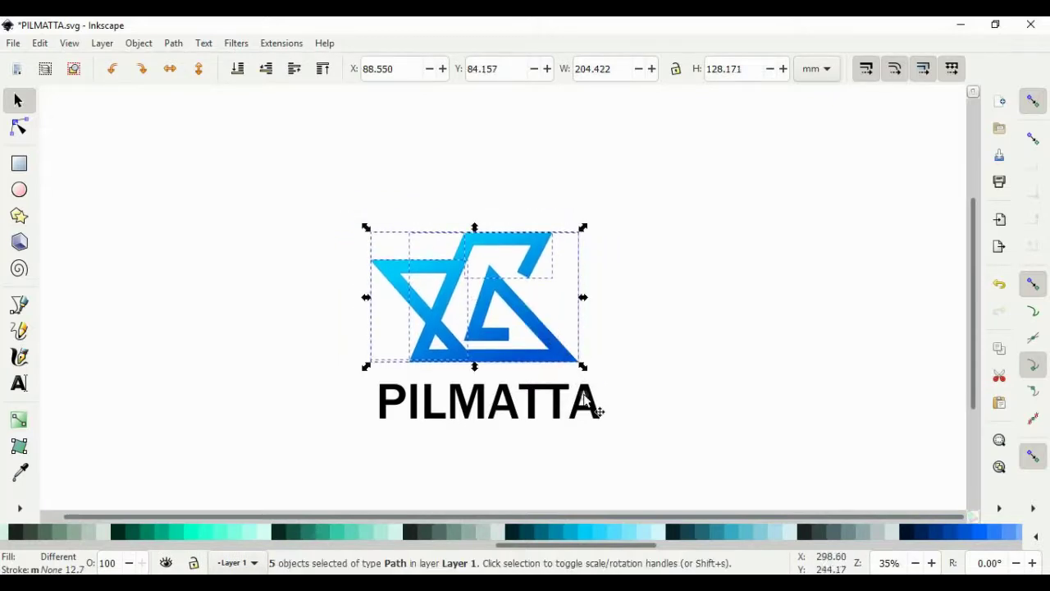
# - Colour PILMATTA dark navy and shrink it to about 82% (178 × 28 mm)
pyautogui.click(592, 406)
pyautogui.click(911, 531)
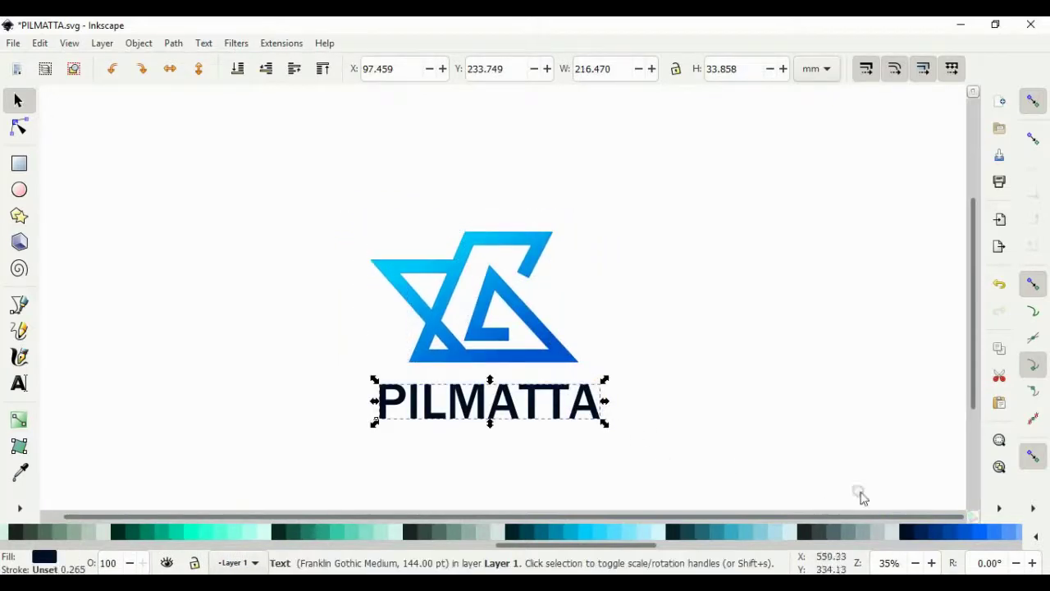
pyautogui.moveTo(605, 423); pyautogui.dragTo(578, 396)
pyautogui.click(677, 318)
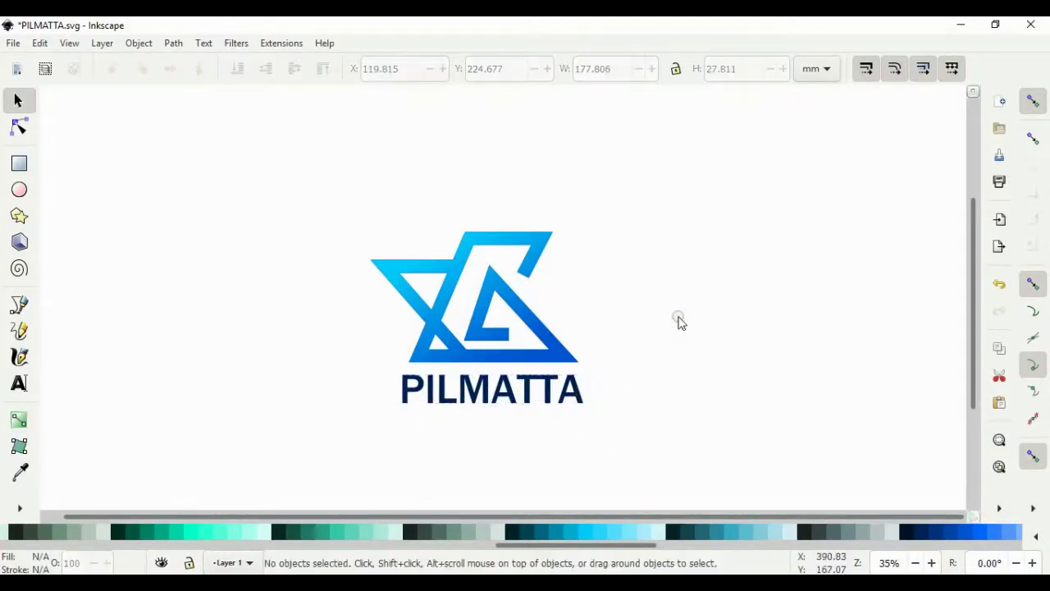
pyautogui.moveTo(977, 254); pyautogui.dragTo(976, 264)
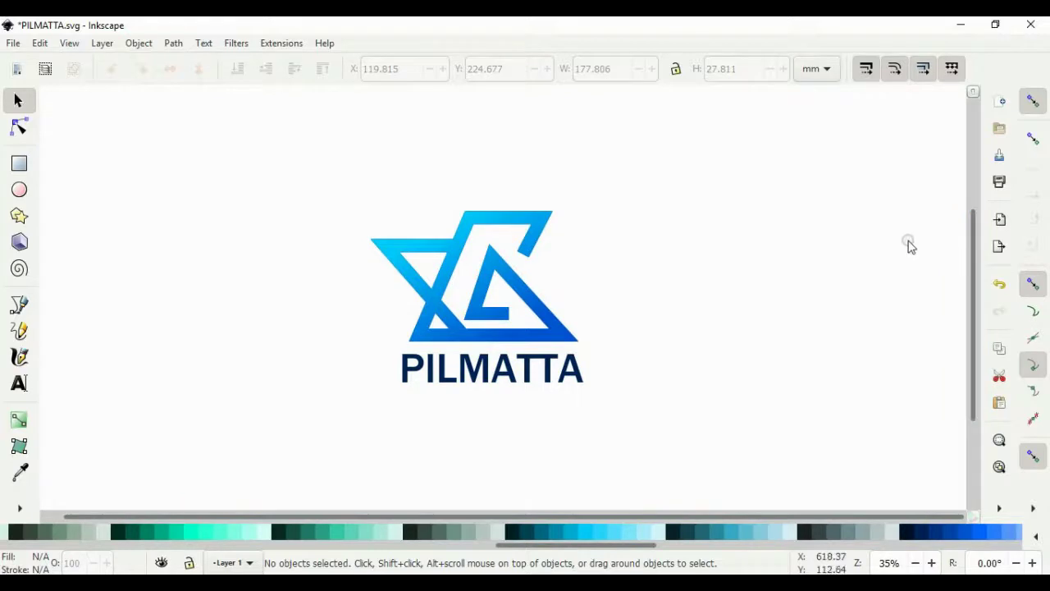
# - Type the tagline 'Sub Text Here' below PILMATTA and set its font size to 36
pyautogui.click(19, 384)
pyautogui.click(391, 430)
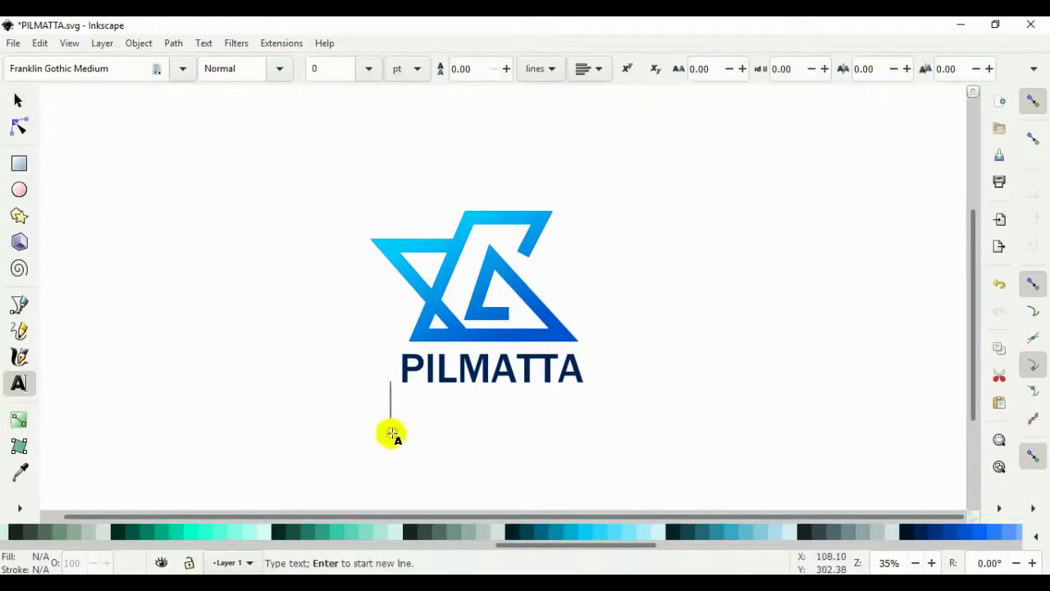
pyautogui.write('Sub')
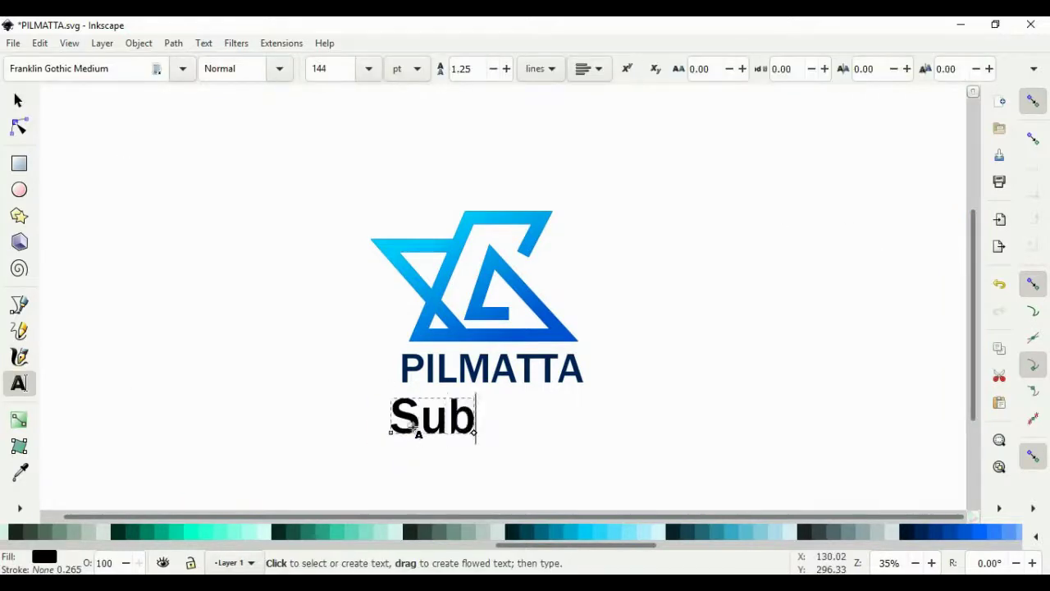
pyautogui.write(' Text Her')
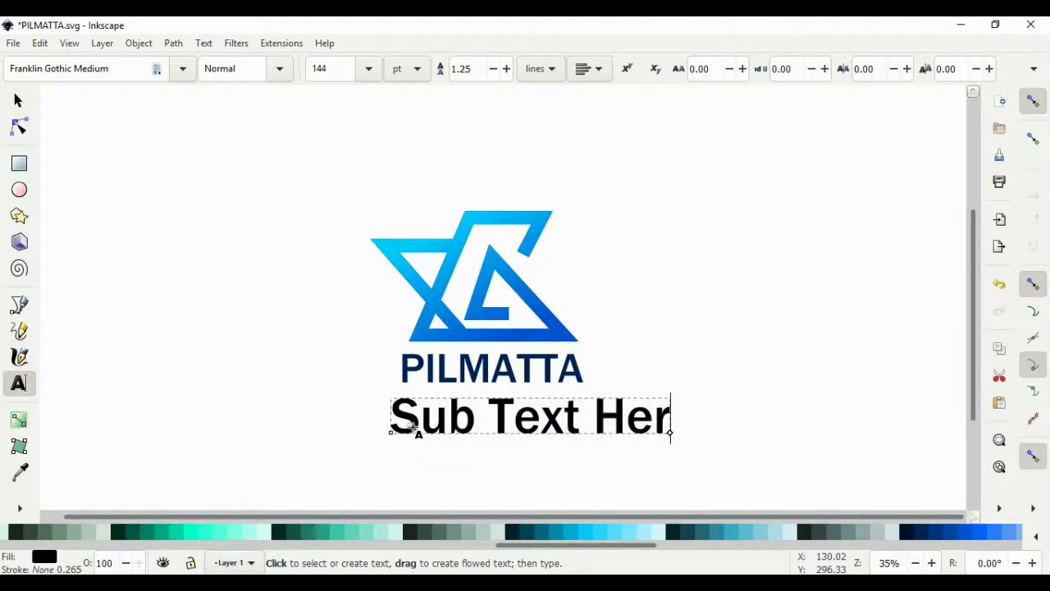
pyautogui.write('e')
pyautogui.hotkey('ctrl', 'a')
pyautogui.click(365, 70)
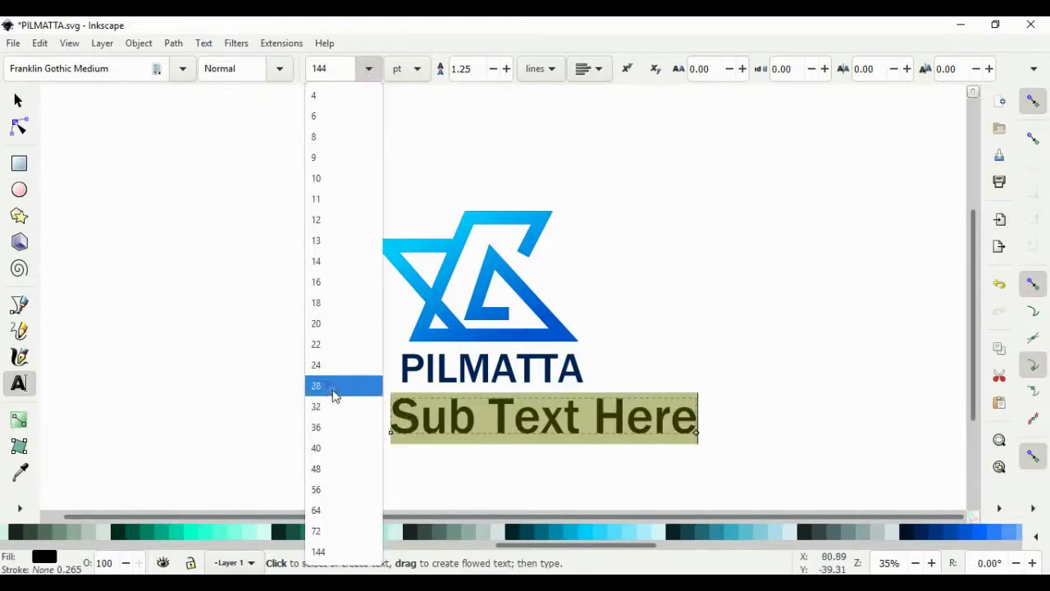
pyautogui.click(331, 426)
# - Enlarge the tagline, colour it pale grey and position it under PILMATTA
pyautogui.click(19, 101)
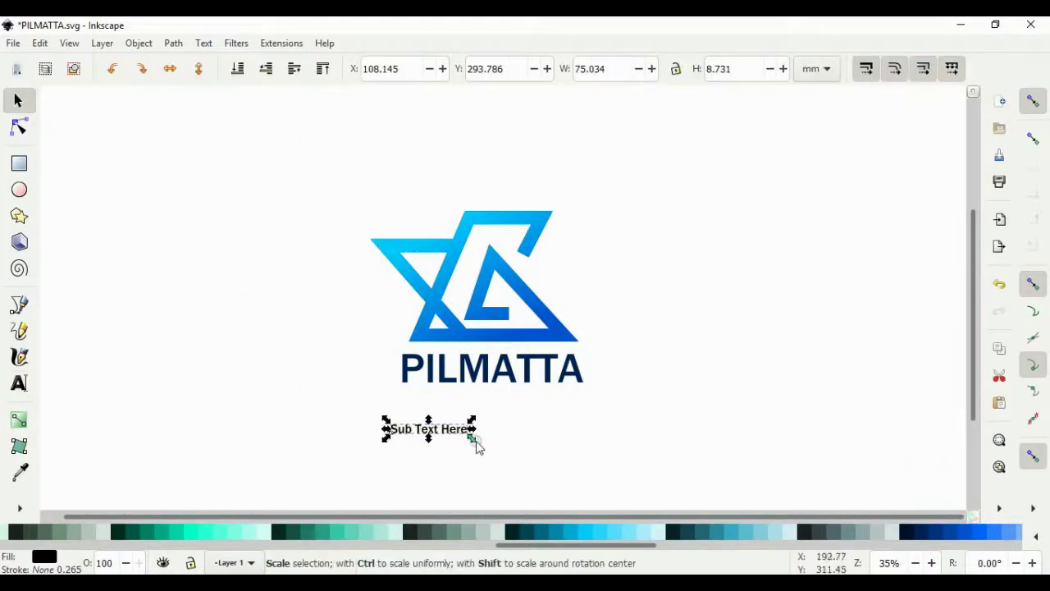
pyautogui.moveTo(472, 436); pyautogui.dragTo(515, 453)
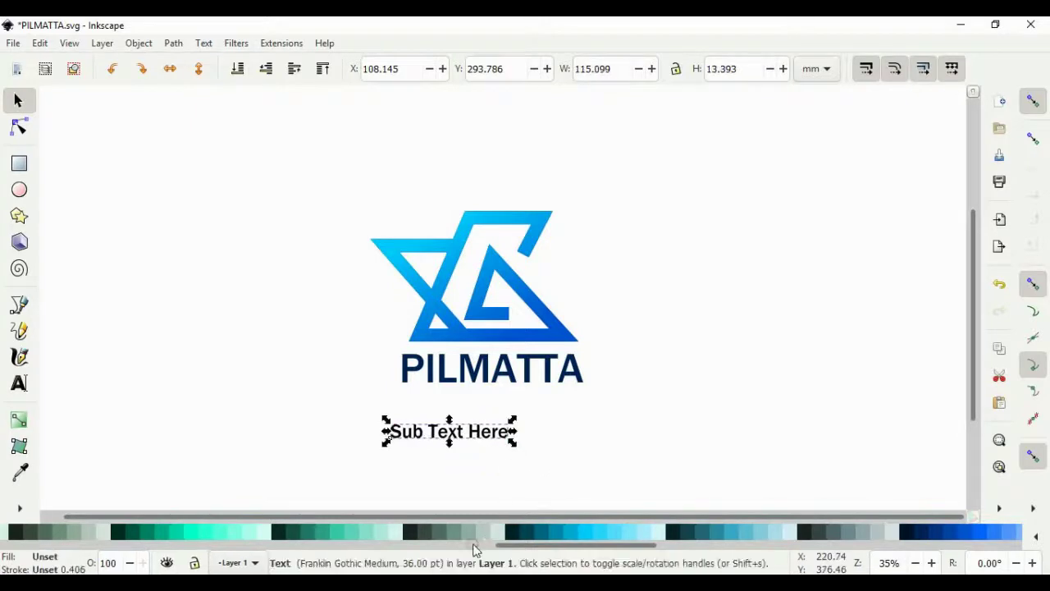
pyautogui.click(450, 533)
pyautogui.moveTo(484, 433); pyautogui.dragTo(562, 398)
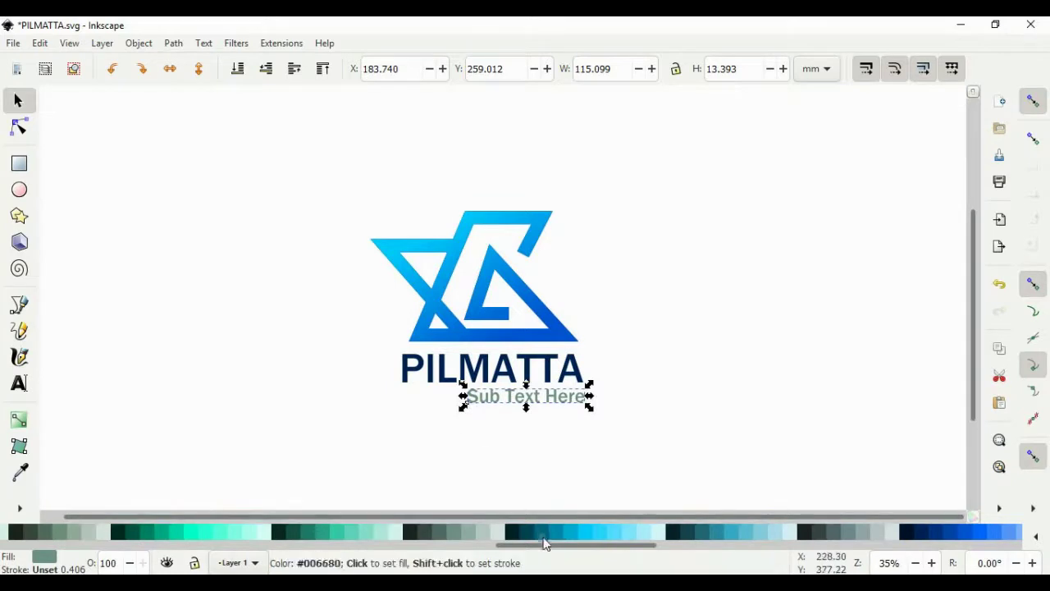
pyautogui.click(868, 535)
pyautogui.click(584, 425)
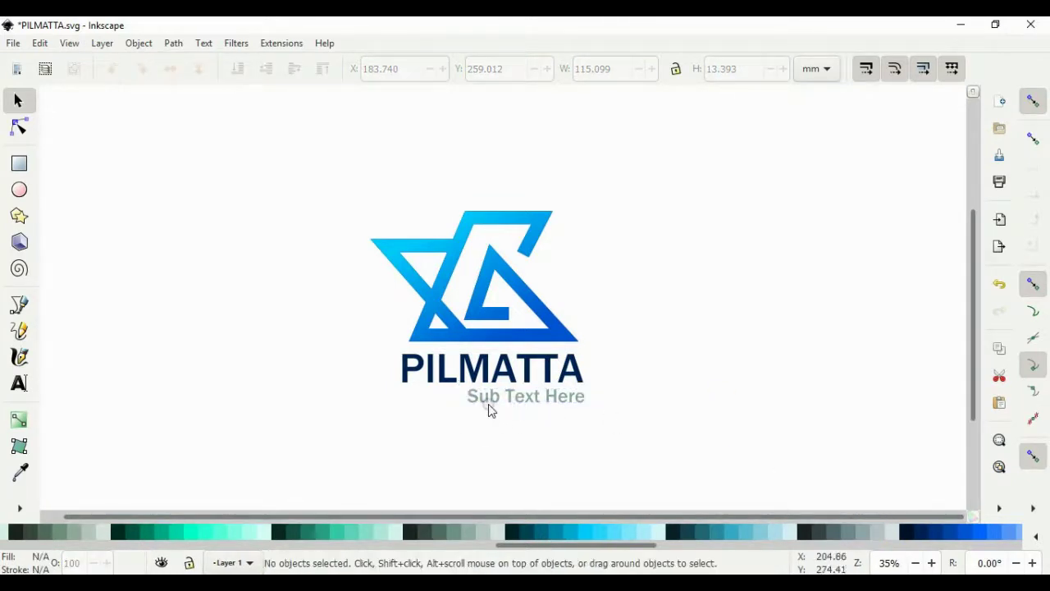
# - Widen the tagline's letter spacing to 13.06 and shift it left to align under PILMATTA
pyautogui.doubleClick(490, 398)
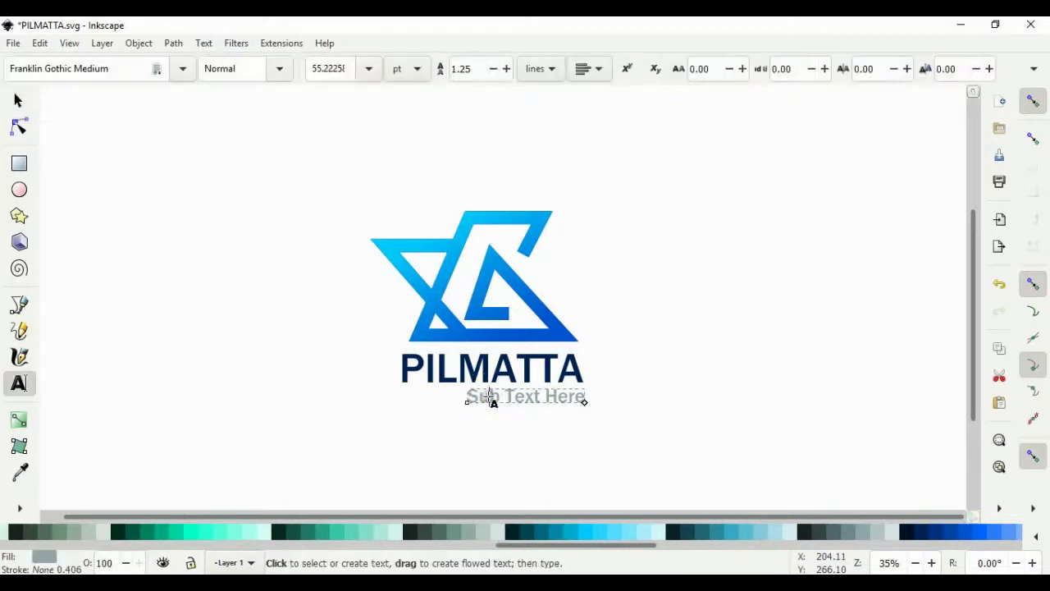
pyautogui.tripleClick(490, 398)
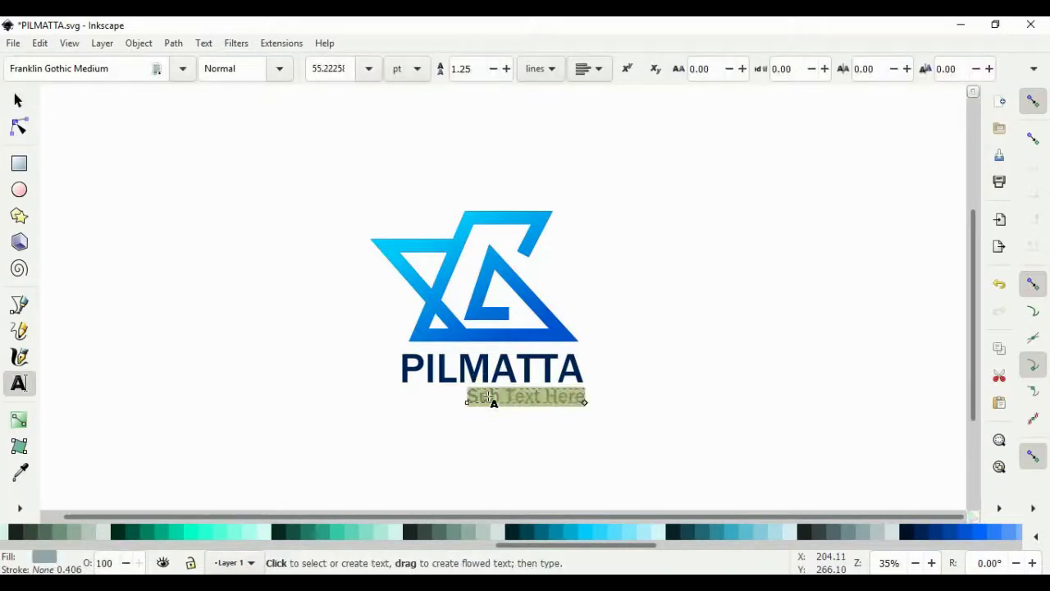
pyautogui.click(745, 75)
pyautogui.moveTo(746, 76); pyautogui.dragTo(745, 76)
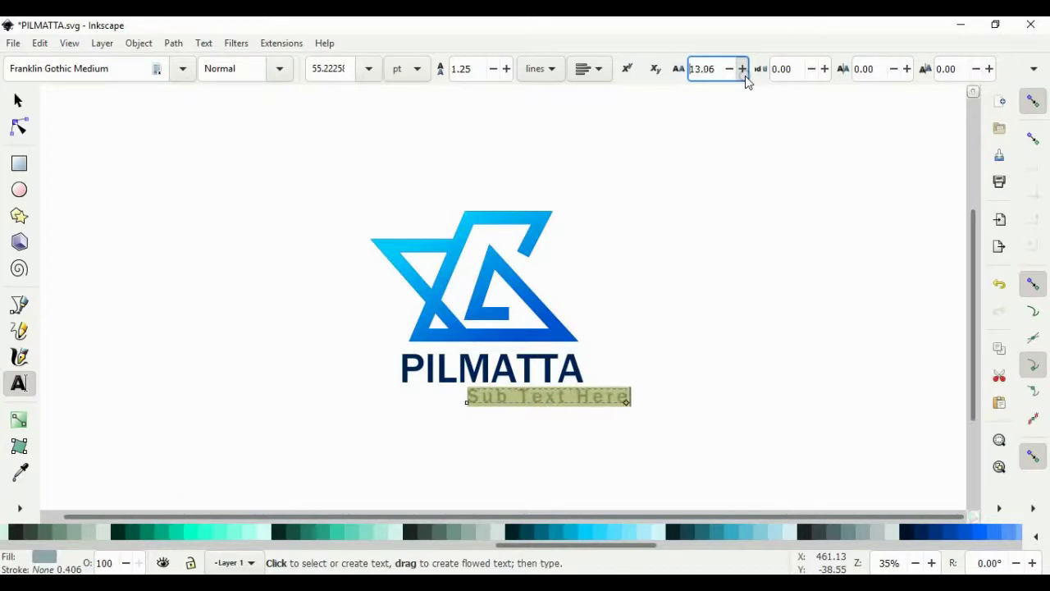
pyautogui.click(18, 100)
pyautogui.moveTo(580, 407)
pyautogui.mouseDown()
pyautogui.moveTo(510, 408)
pyautogui.moveTo(590, 419)
pyautogui.mouseUp()
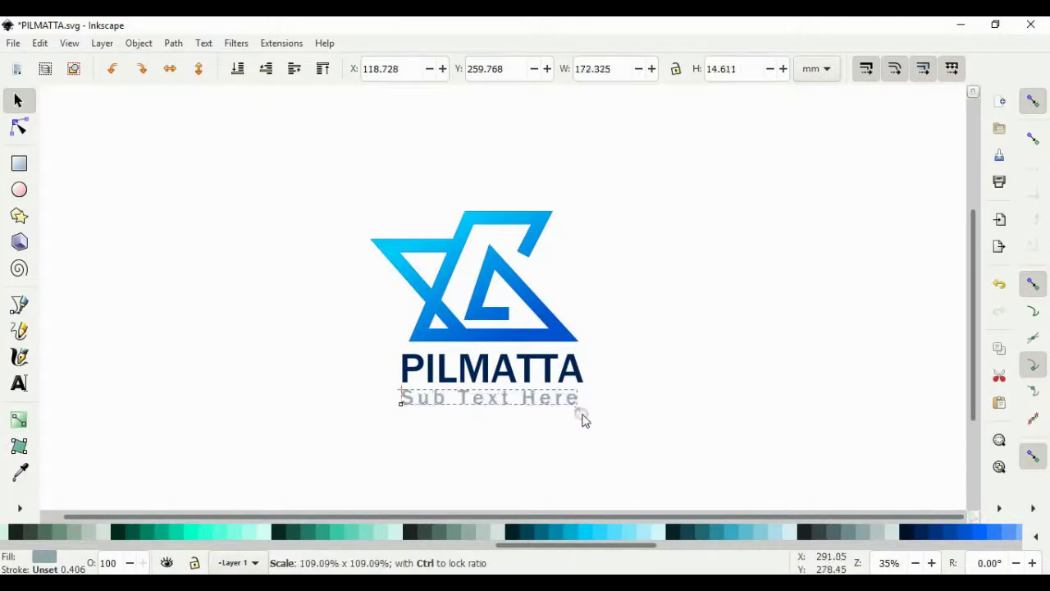
pyautogui.click(650, 386)
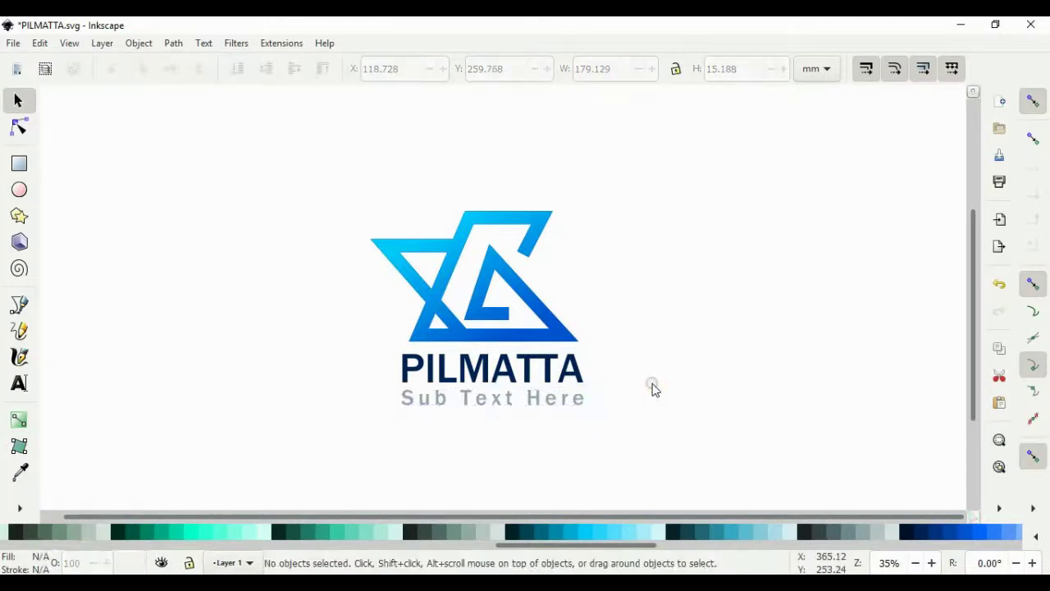
# - Save the logo document as PILMATTA.svg with Ctrl+S
pyautogui.hotkey('ctrl', 's')
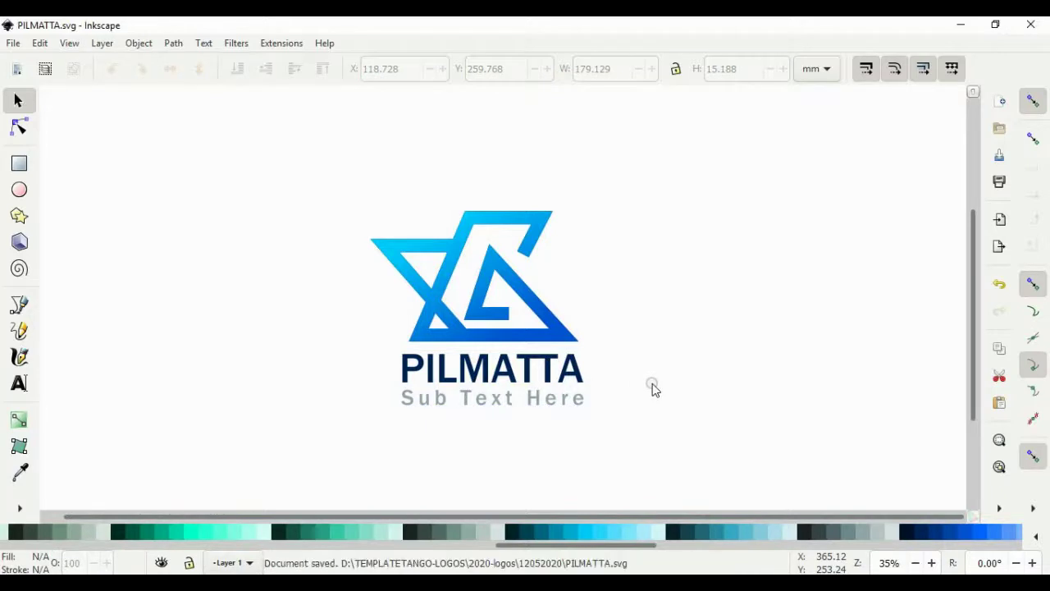
pyautogui.click(698, 386)
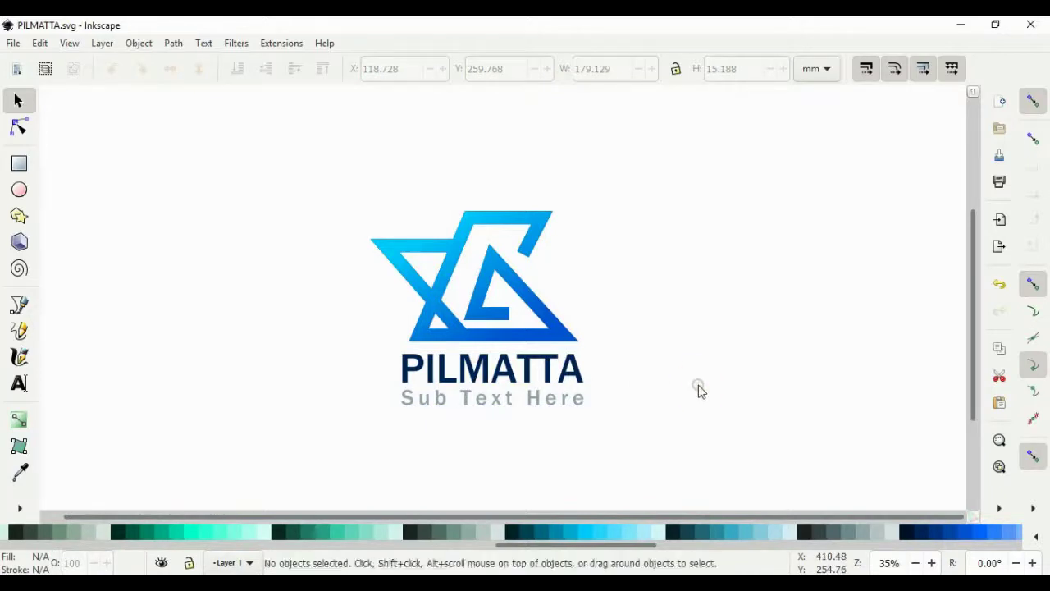
pyautogui.hotkey('ctrl', 'shift')
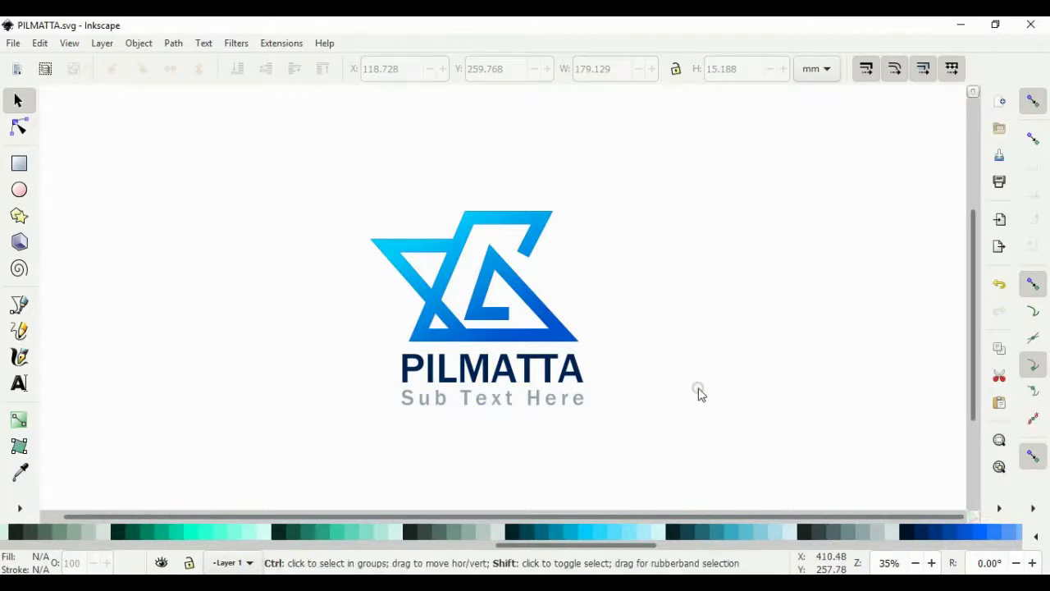